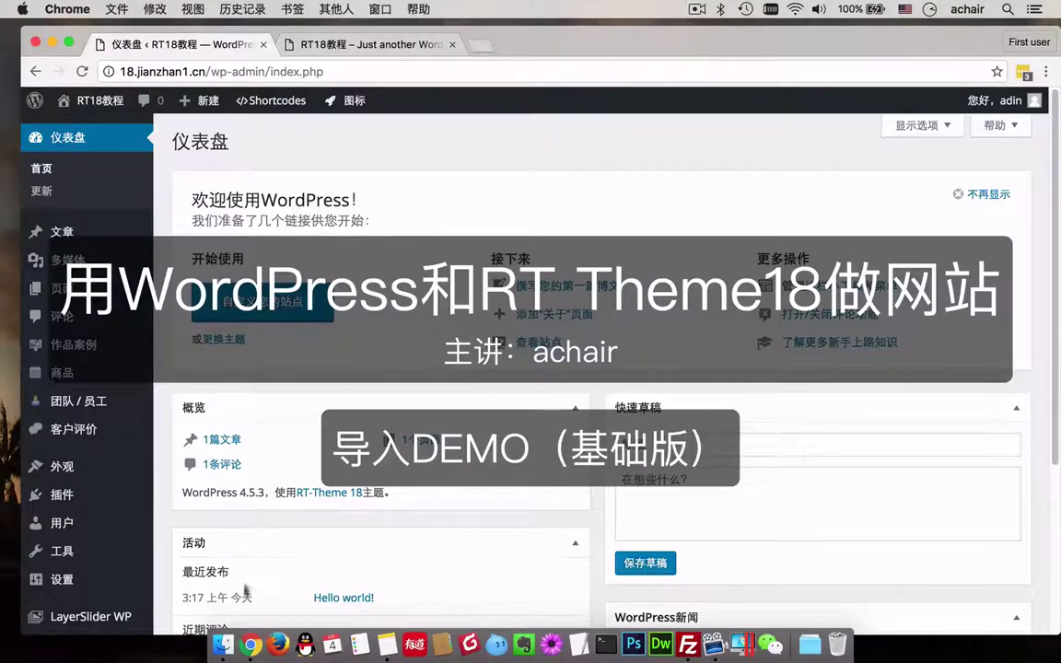
In Finder, locate dummy-contents.xml inside the rttheme18-v1.9.6-allfiles package, under Dummy Contents and Quick Start Import.
click(195, 608)
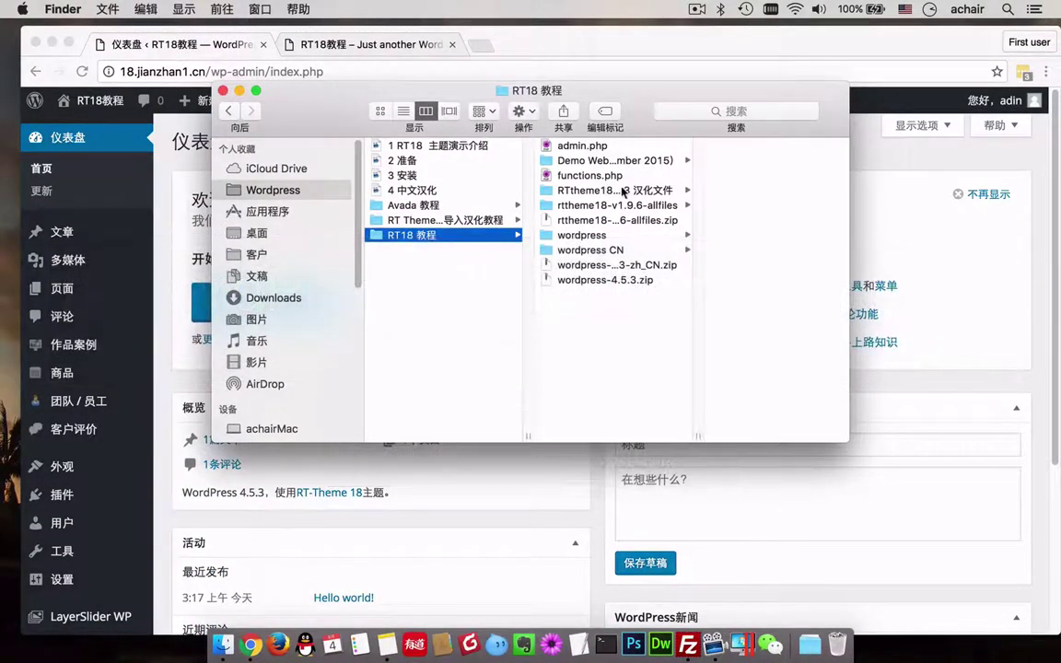
click(620, 206)
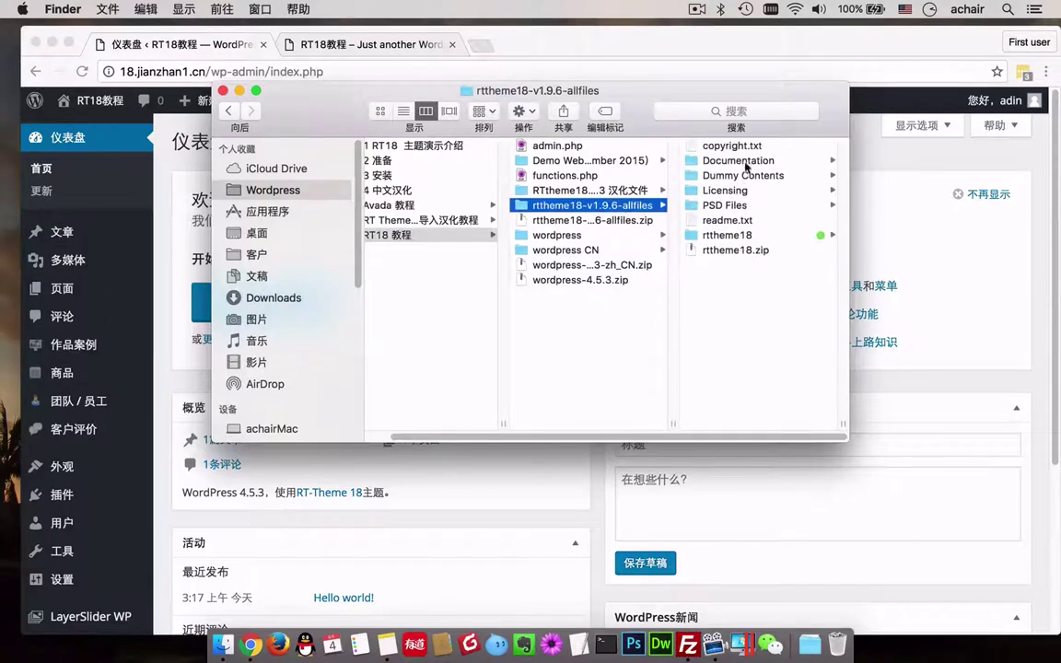
click(743, 175)
click(742, 162)
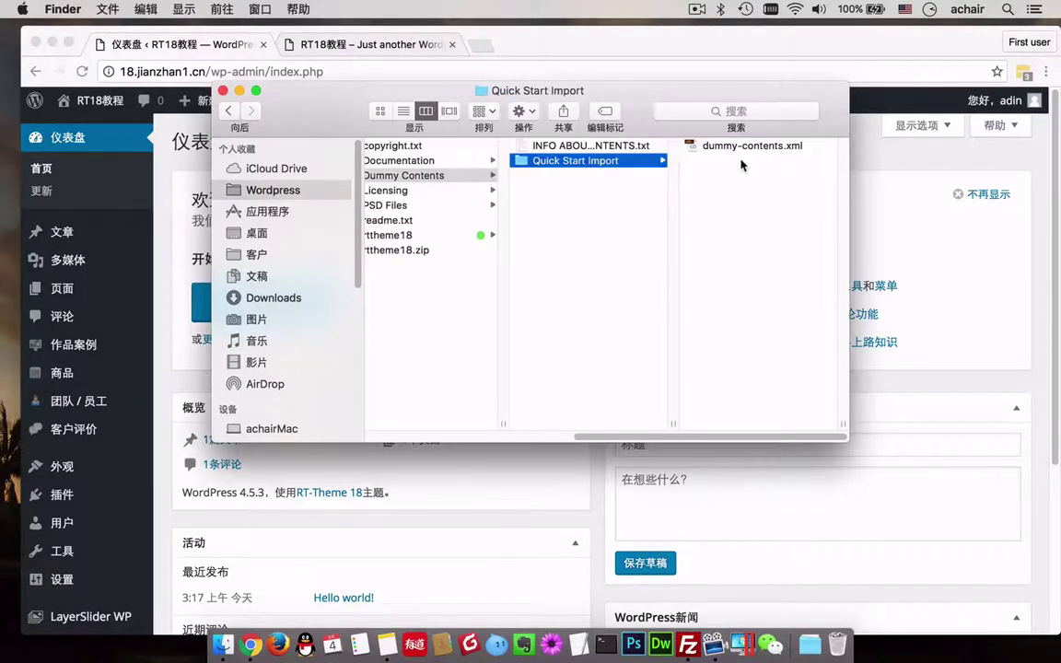
click(737, 147)
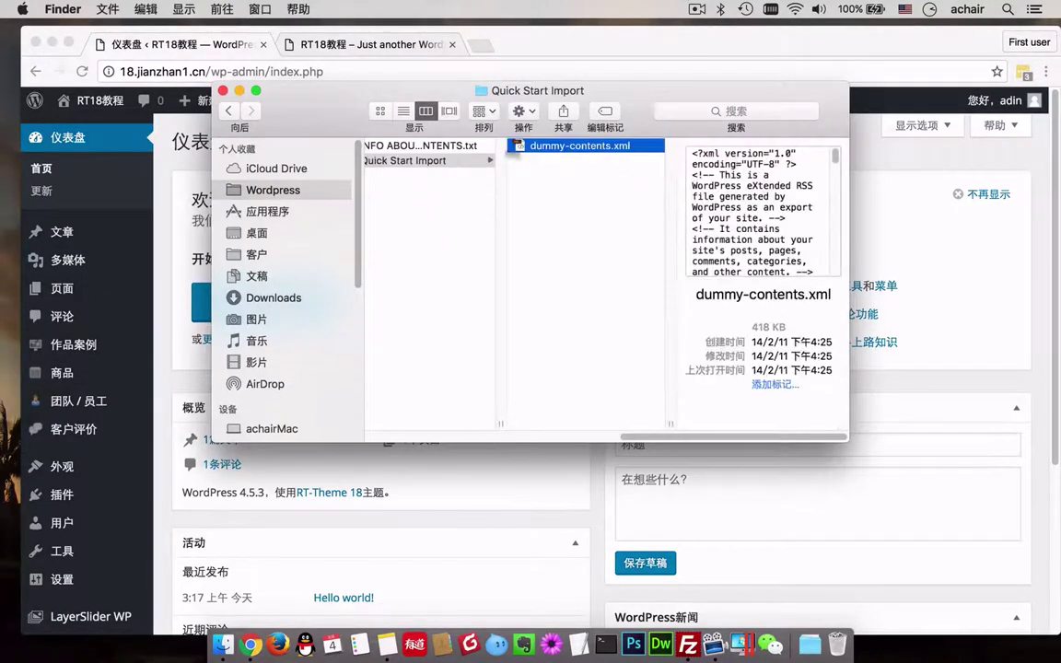
Preview the INFO ABOUT DEMO TEMPLATES AND CONTENTS.txt file in the Dummy Contents folder, and close the preview.
click(444, 147)
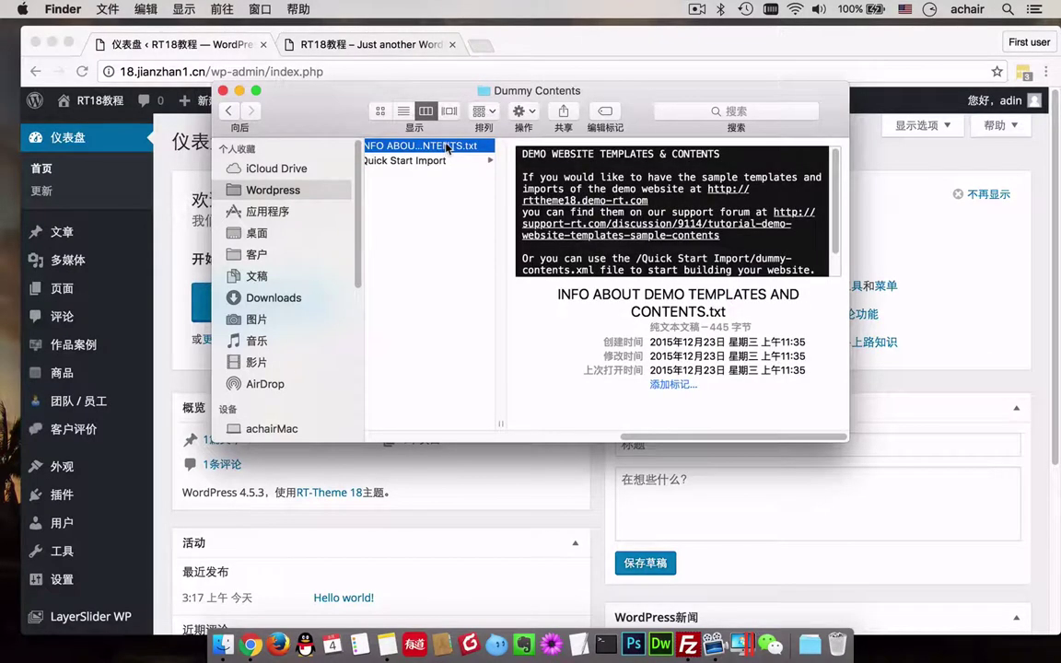
key(space)
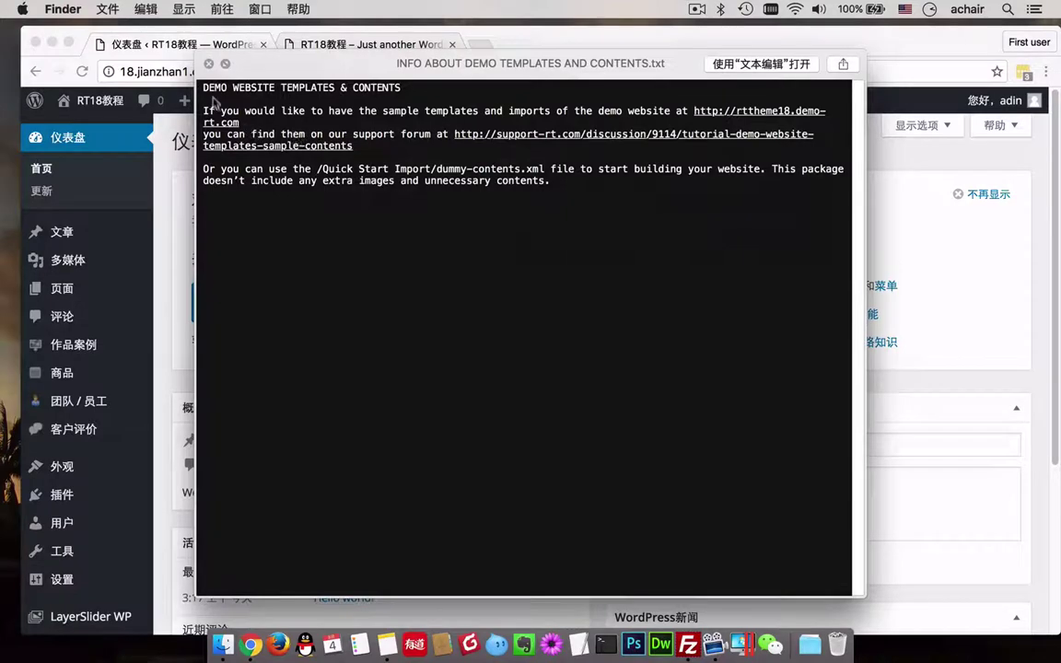
click(209, 63)
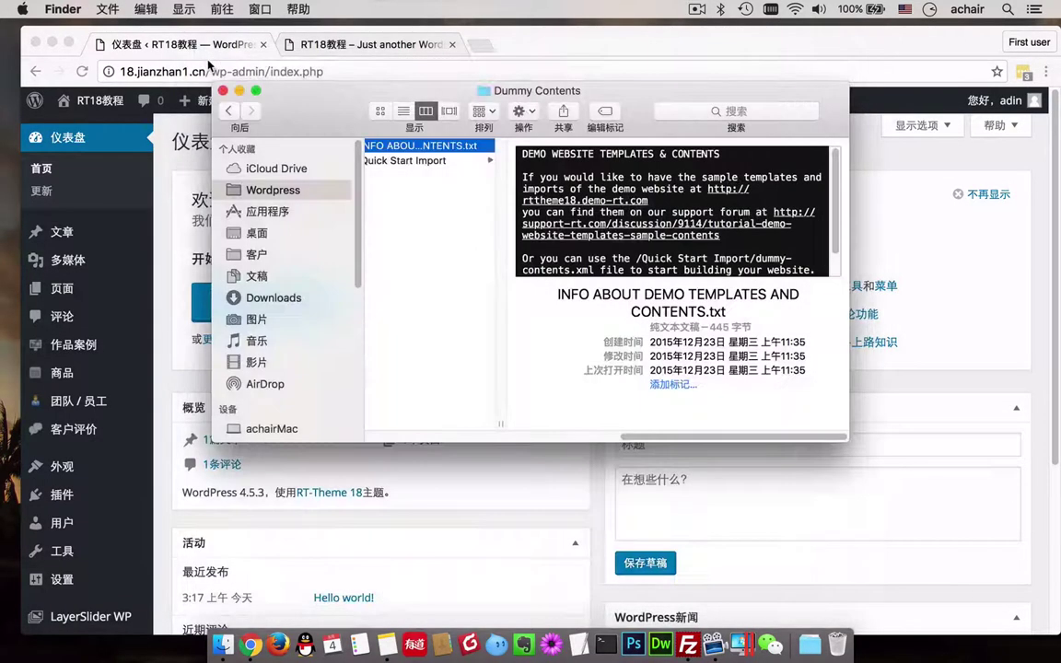
Switch back to Chrome and dismiss the WordPress welcome panel on the dashboard.
click(923, 244)
click(977, 195)
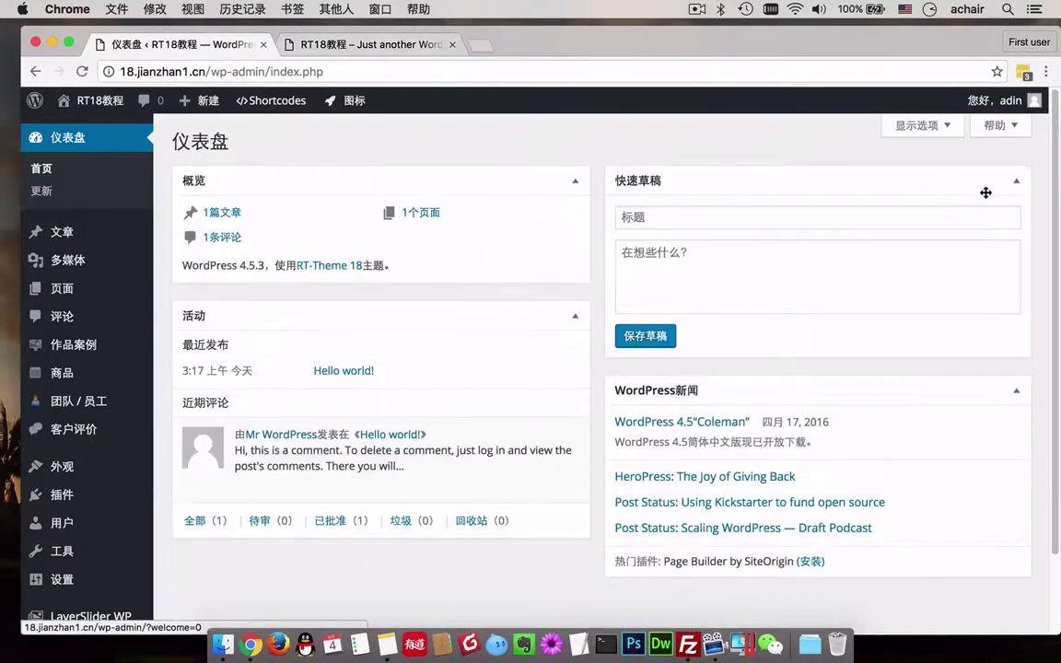
Open the Import Sample Content instructions in the RT-THEME 18 setup assistant (安装助手).
mouse_move(86, 445)
scroll(85, 445, down, 2)
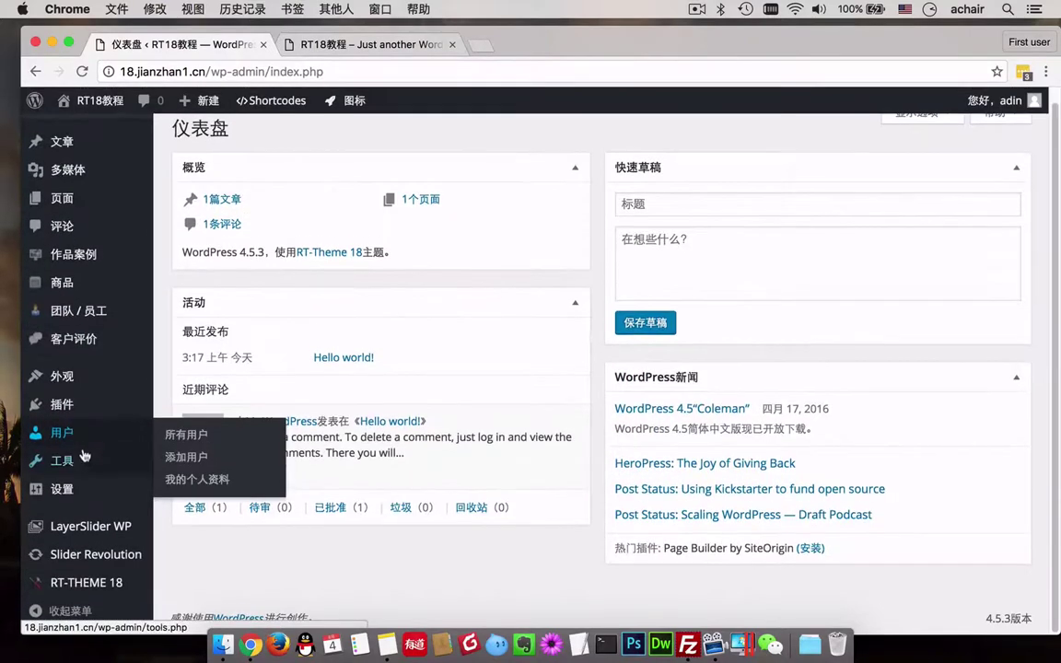
click(102, 588)
scroll(265, 530, down, 5)
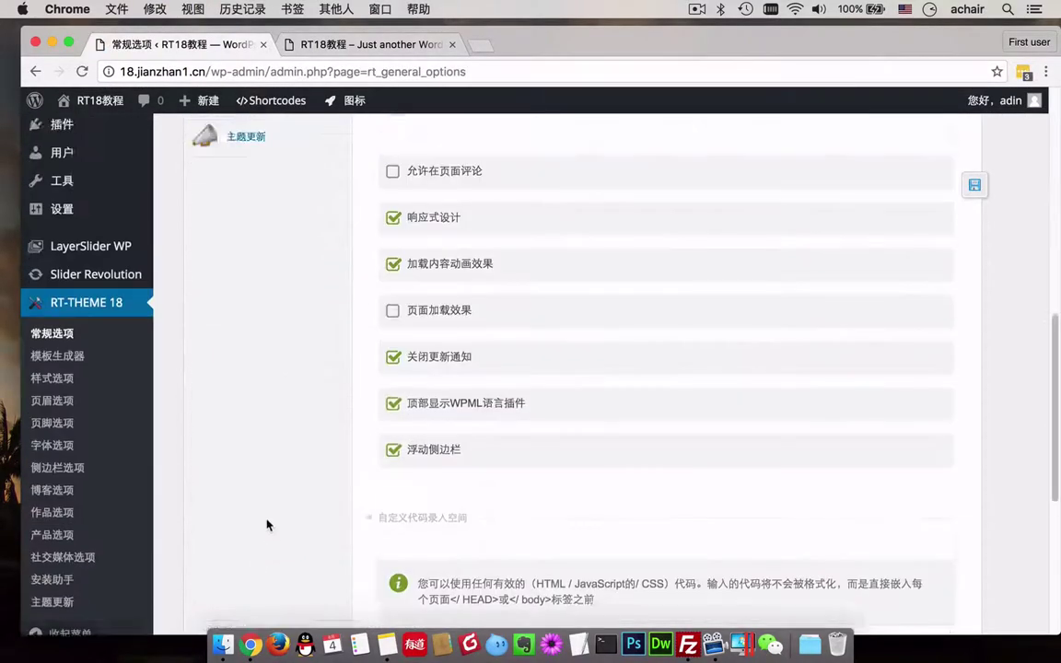
scroll(267, 520, up, 3)
click(247, 344)
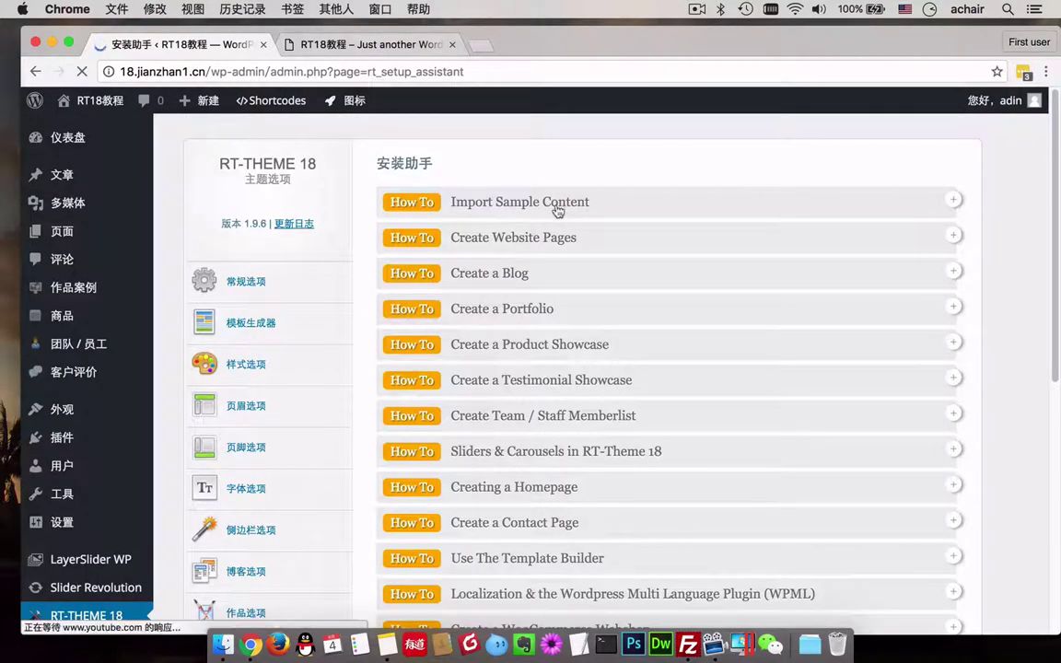
click(557, 209)
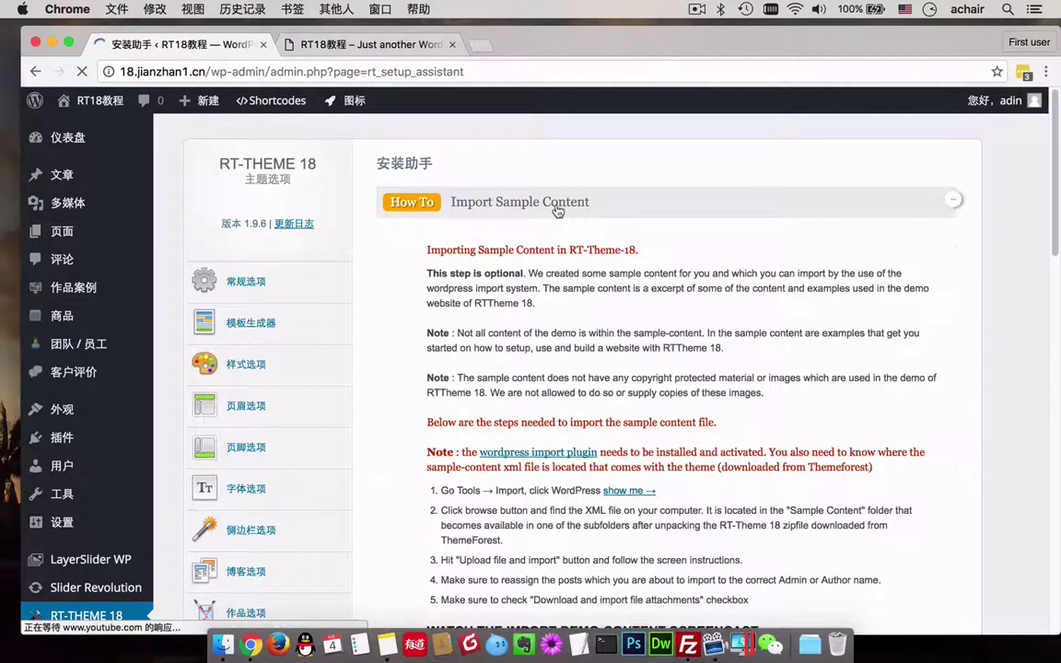
Open the linked WordPress import plugin page, copy wordpress-importer/ from its address and return to the setup assistant.
click(558, 453)
drag(289, 72, 399, 75)
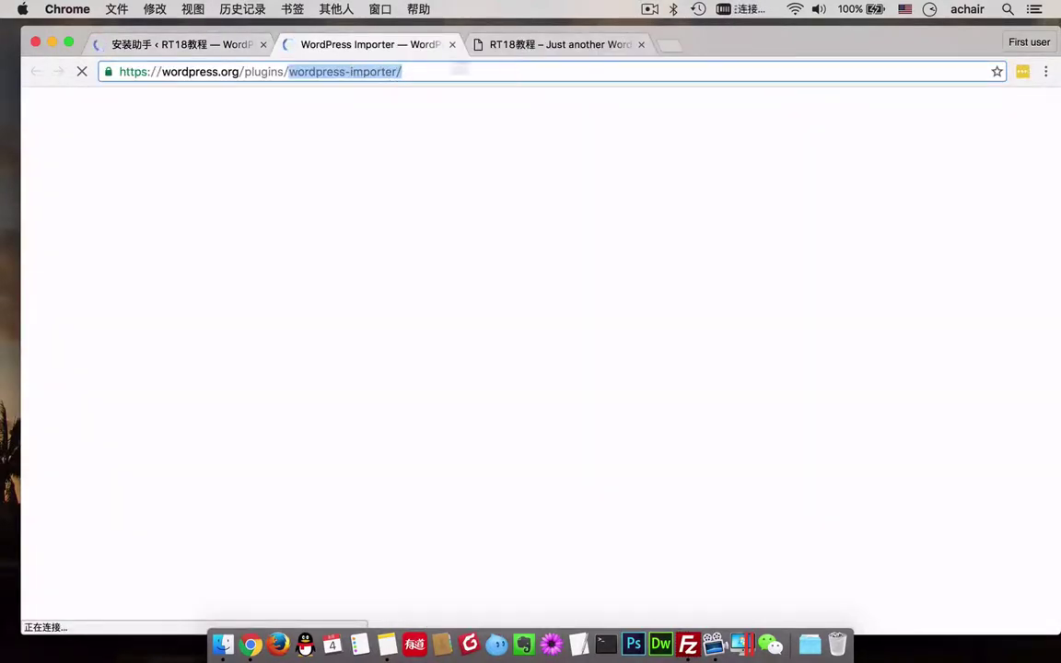
click(204, 45)
Go to the add-plugins page and search for "wordpress importer".
mouse_move(66, 438)
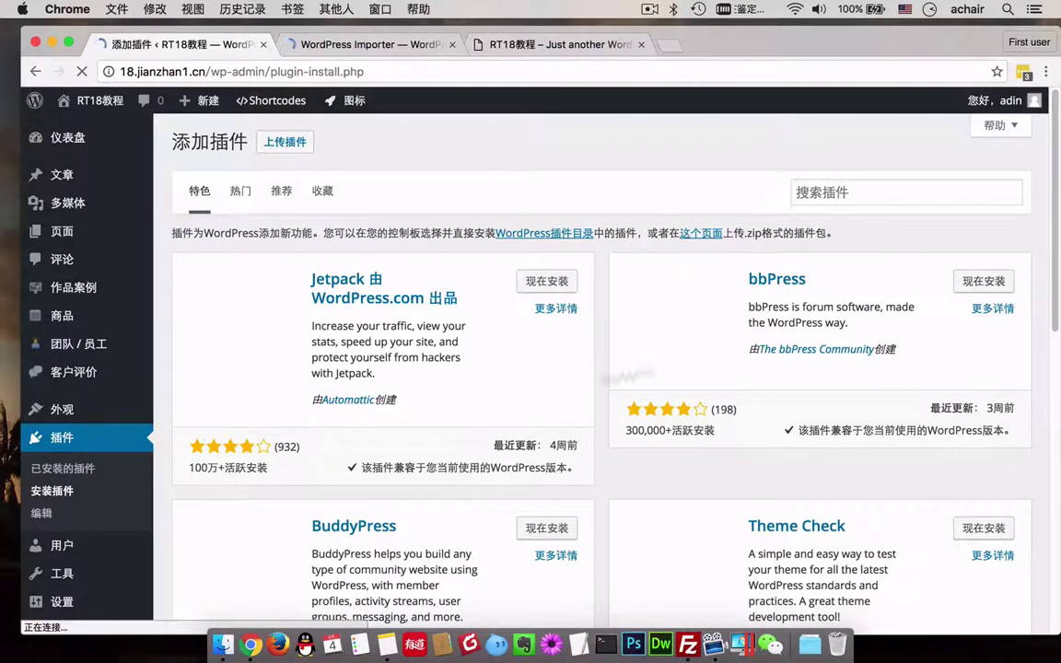
click(869, 196)
text(wordpress-importer/)
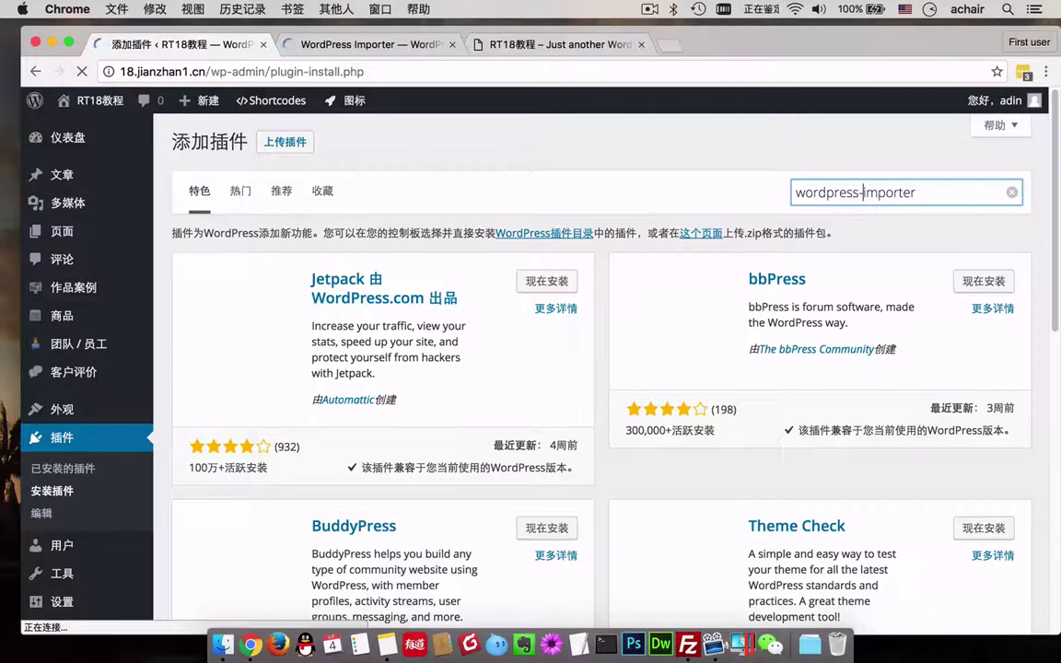
key(BackSpace)
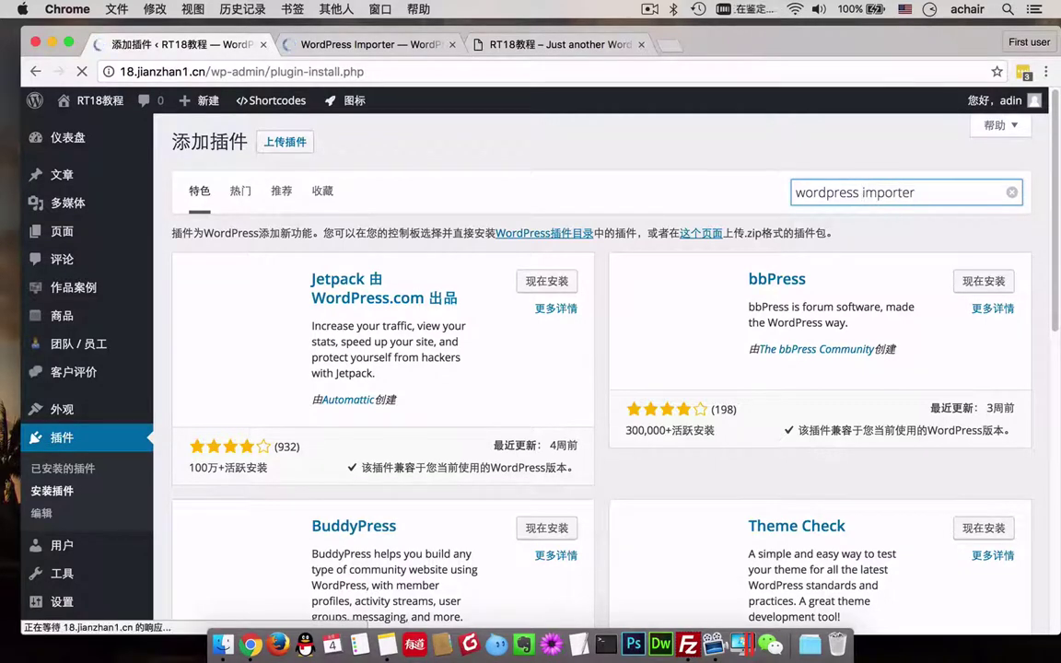
Disconnect the VIP-JP -P VPN connection.
click(744, 9)
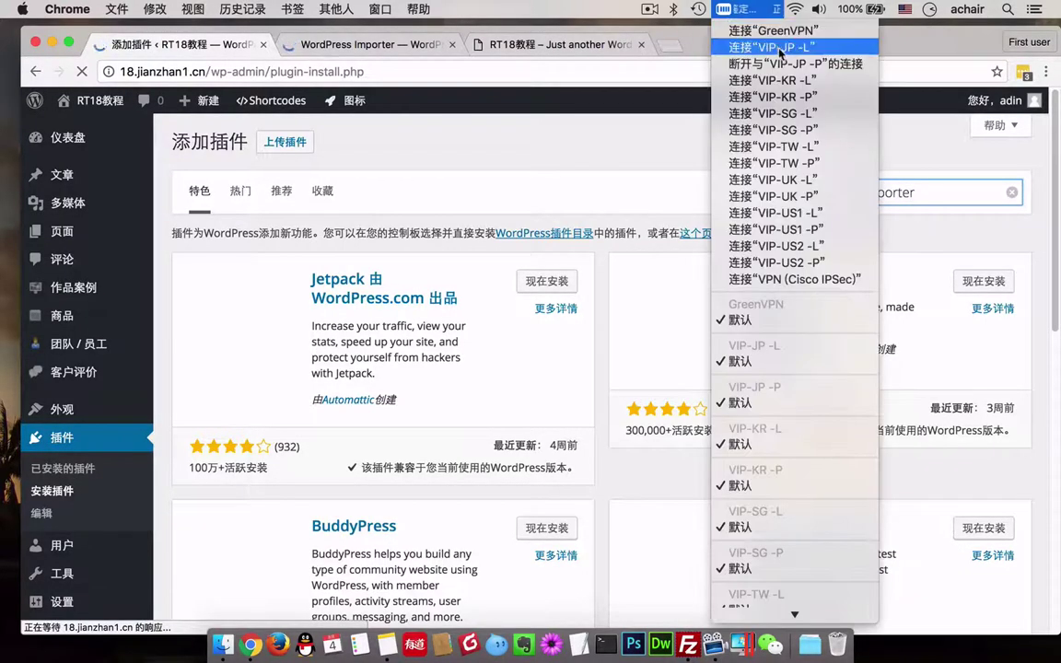
click(796, 64)
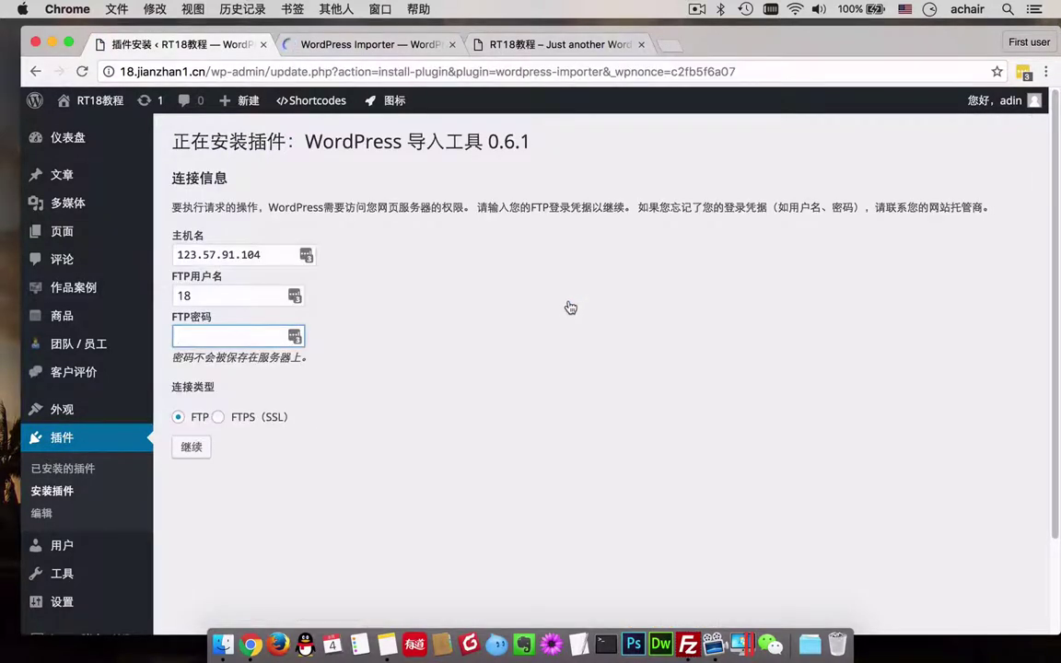
Enter the FTP password to install the WordPress 导入工具 plugin, and activate it.
key(super+v)
key(Return)
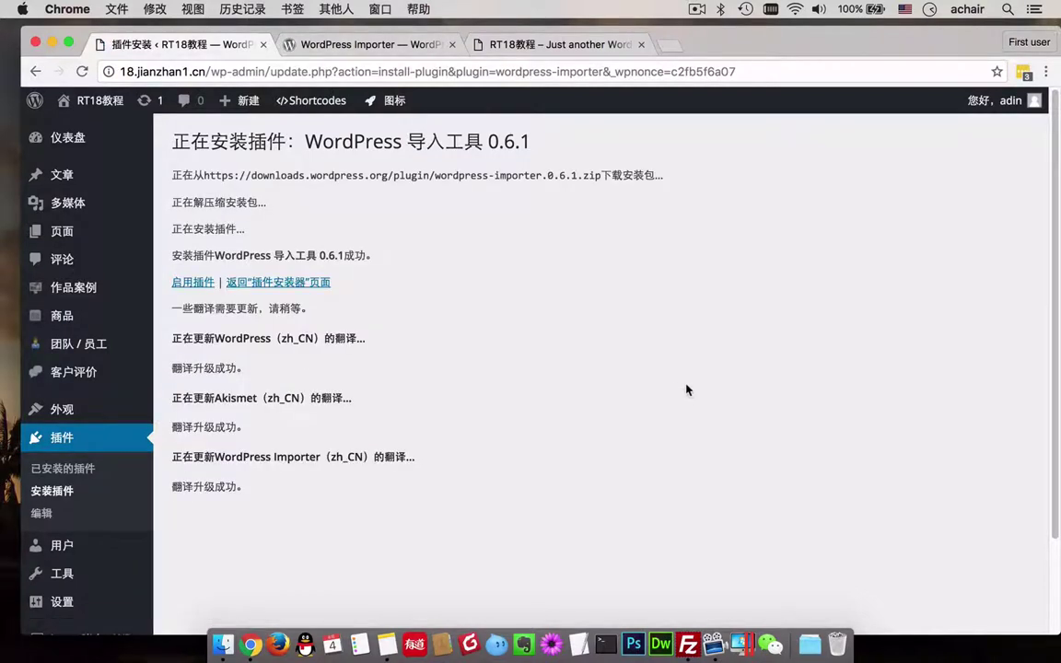
drag(181, 351, 353, 402)
click(423, 494)
click(184, 283)
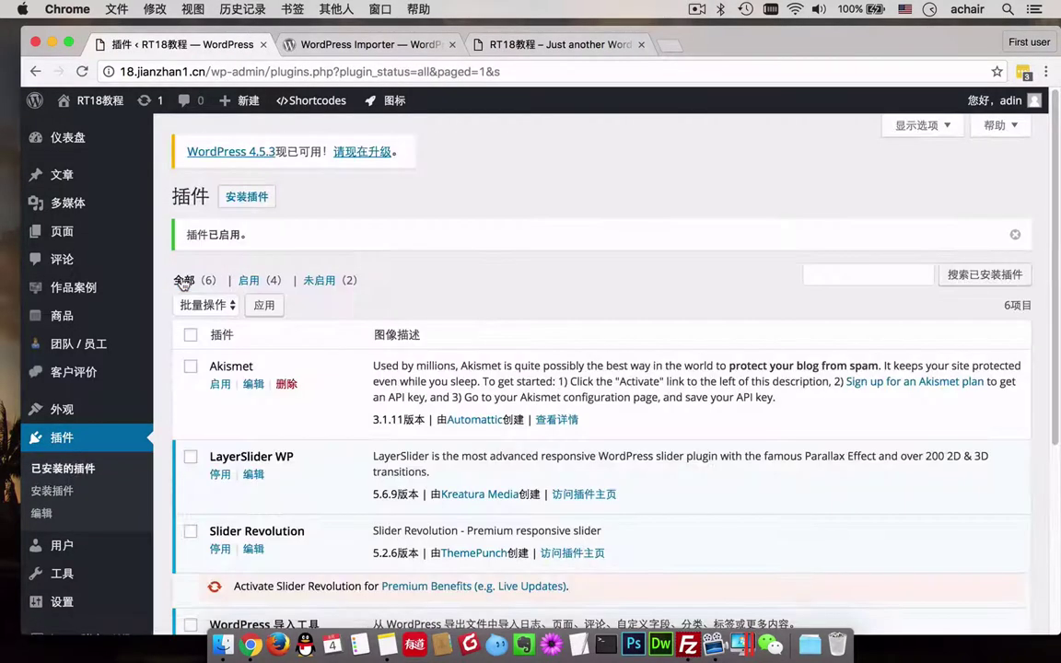
Open the WordPress importer from the site's import tools (导入).
scroll(346, 378, down, 3)
scroll(346, 378, down, 2)
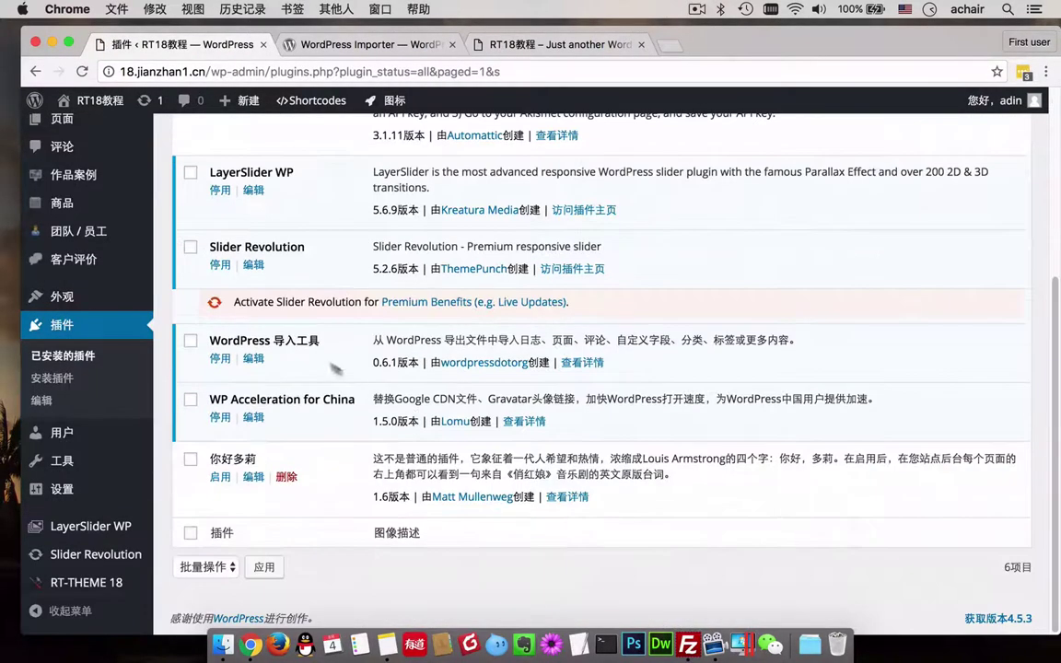
mouse_move(78, 459)
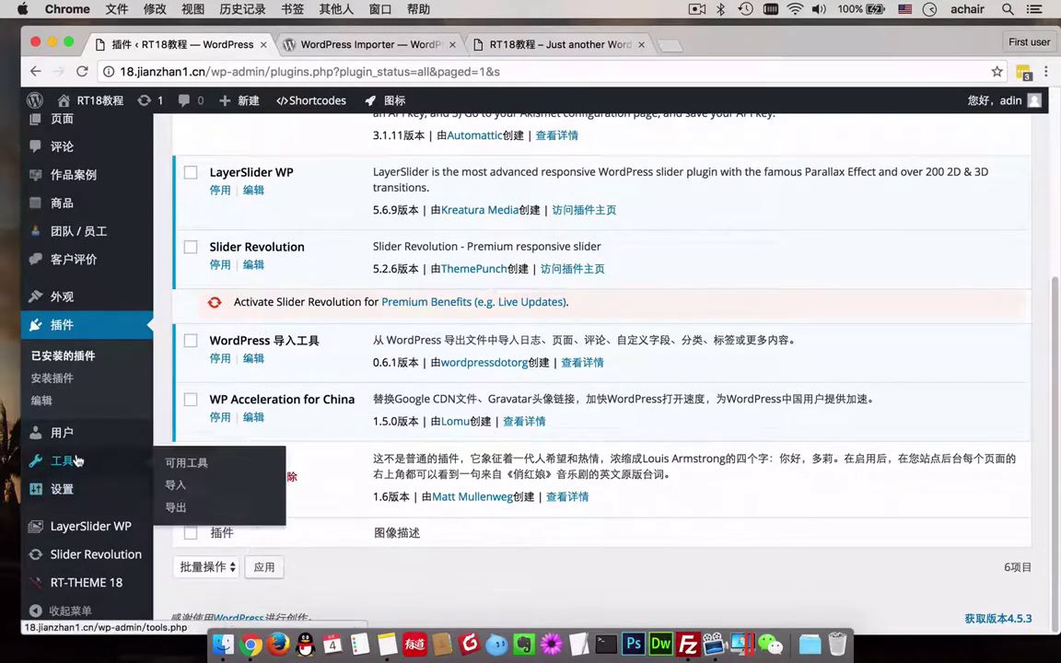
click(167, 484)
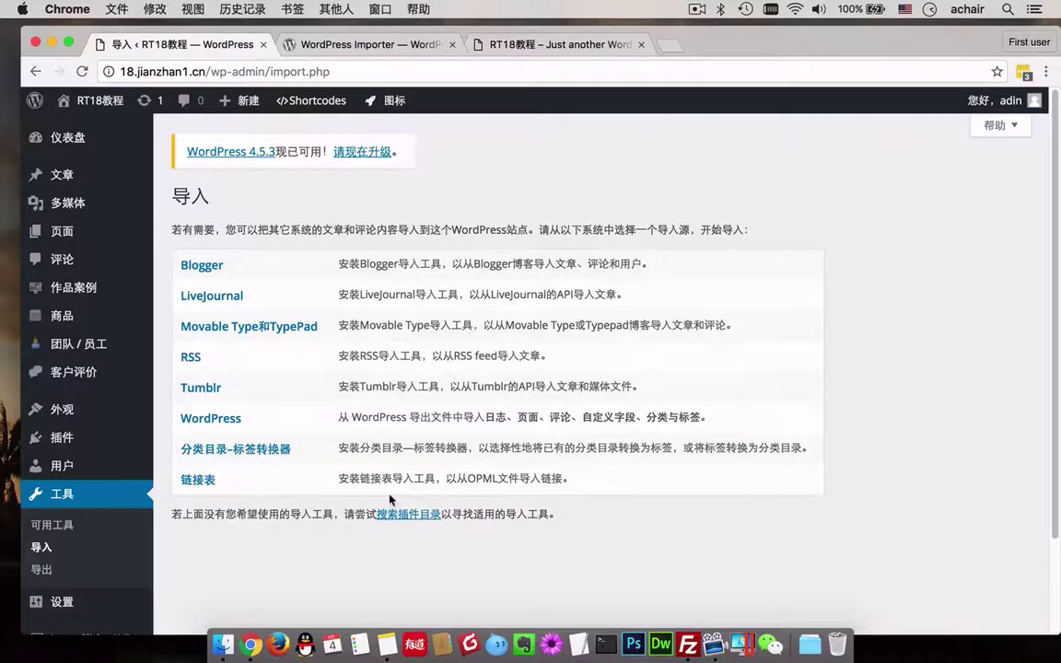
scroll(382, 500, down, 3)
mouse_move(81, 494)
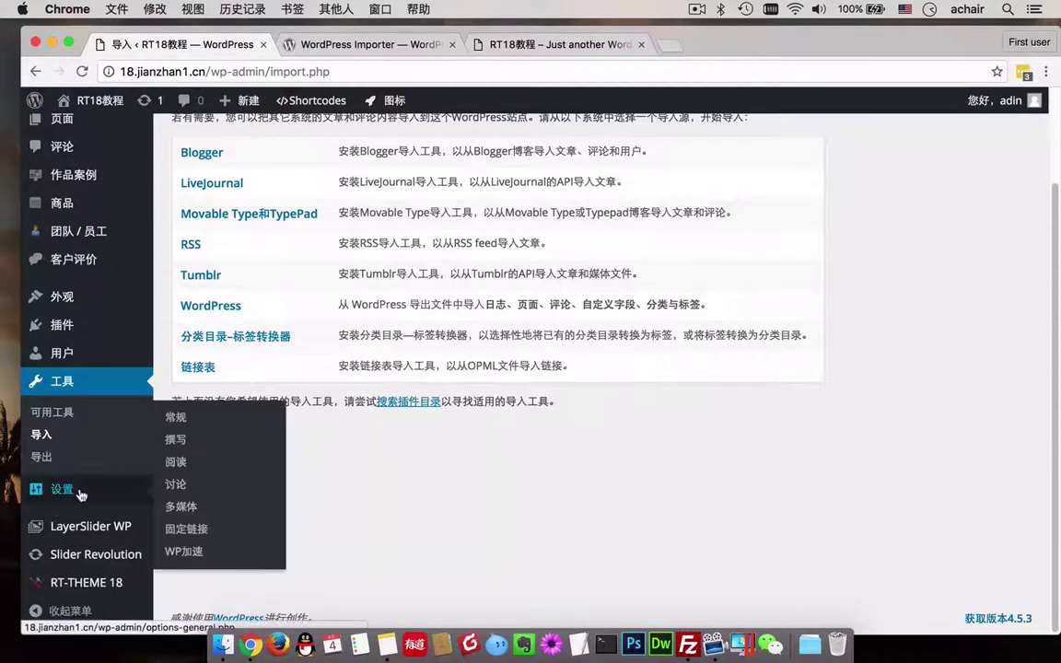
click(221, 308)
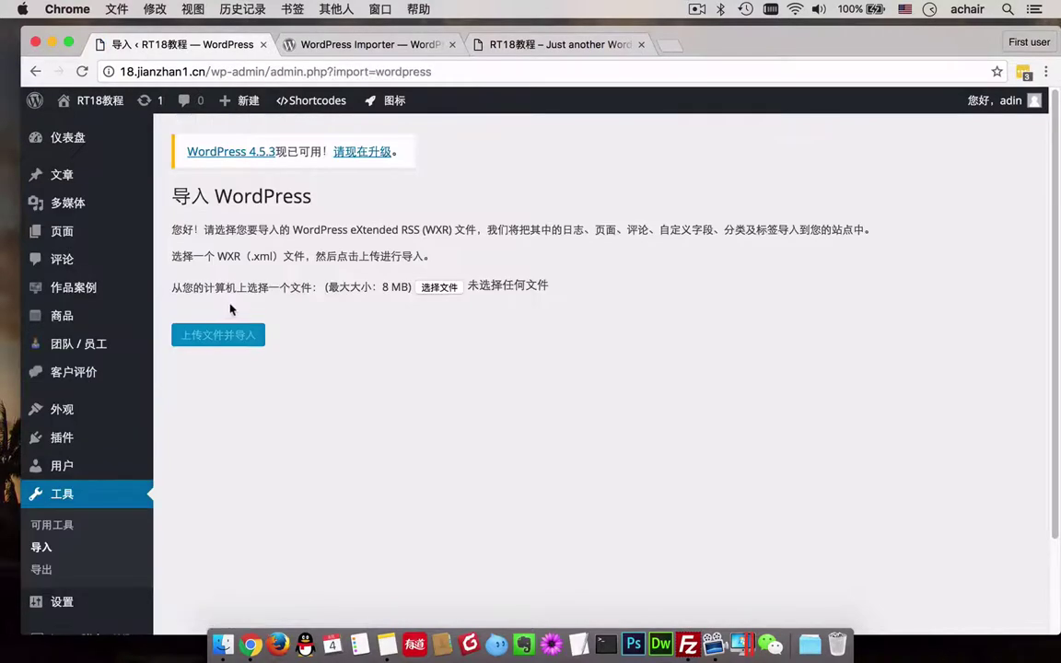
Choose dummy-contents.xml from the Quick Start Import folder of rttheme18-v1.9.6-allfiles and upload it for import.
mouse_move(248, 258)
mouse_down()
mouse_move(268, 258)
mouse_move(246, 258)
mouse_up()
click(439, 288)
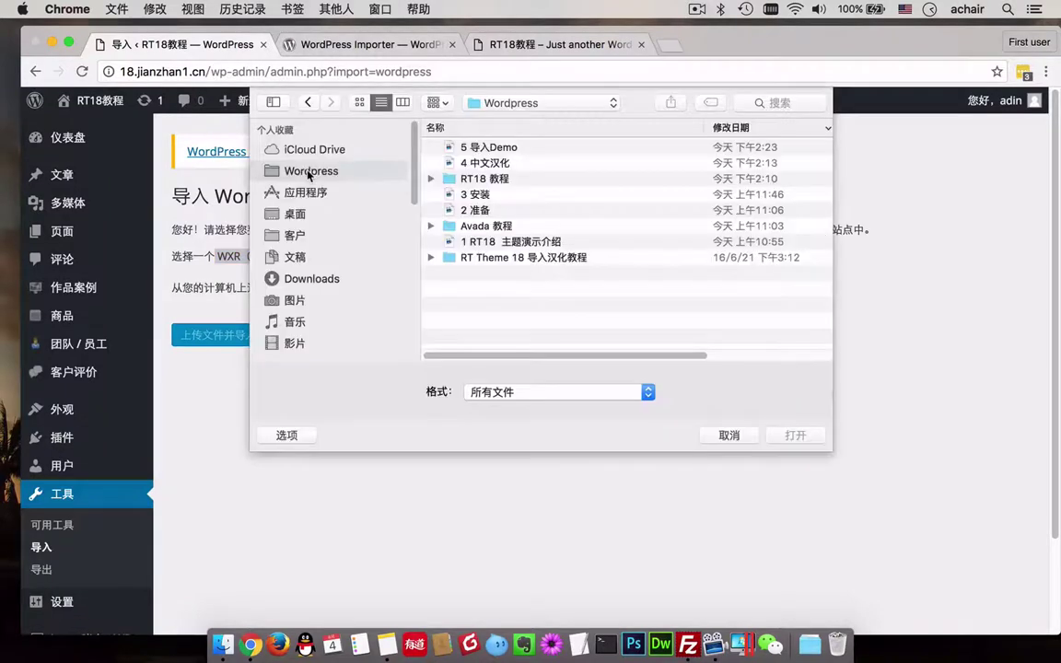
click(430, 179)
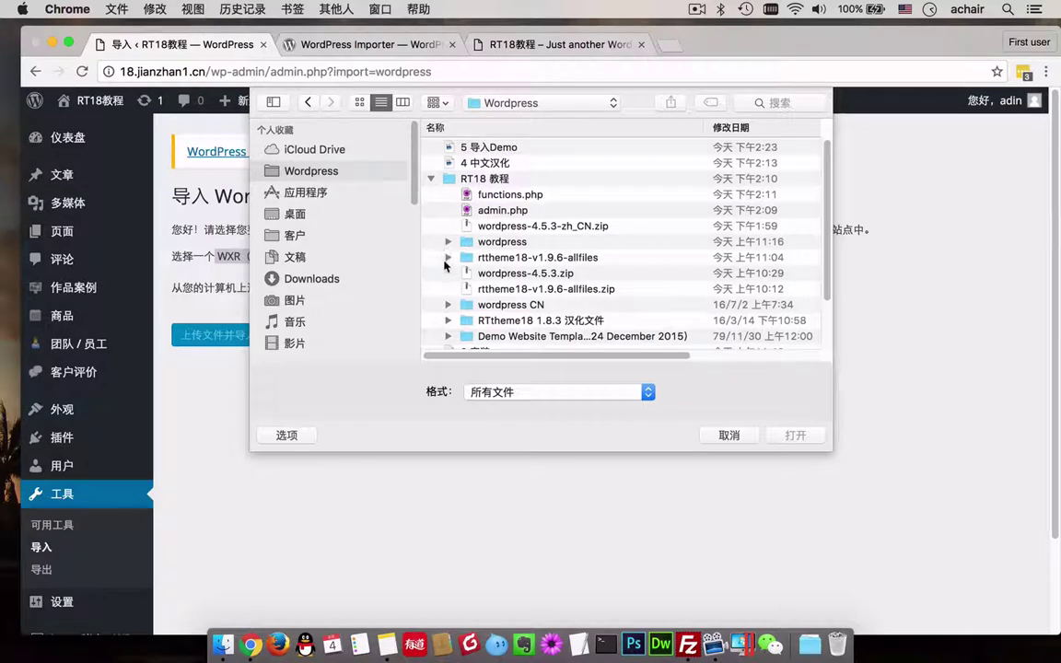
click(448, 258)
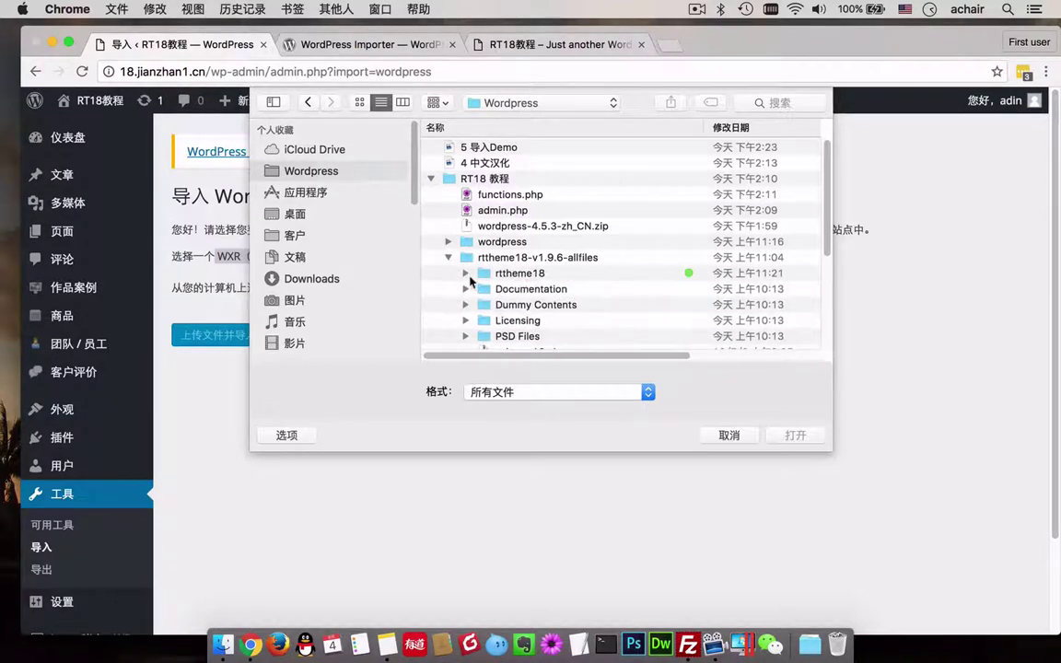
click(466, 305)
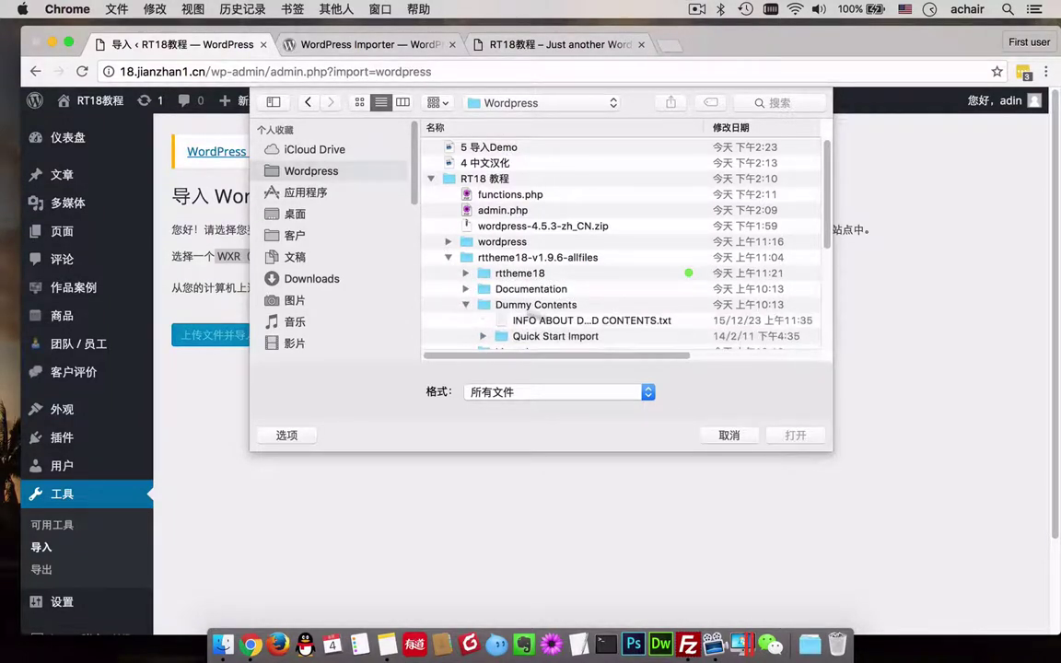
scroll(504, 328, down, 1)
click(483, 319)
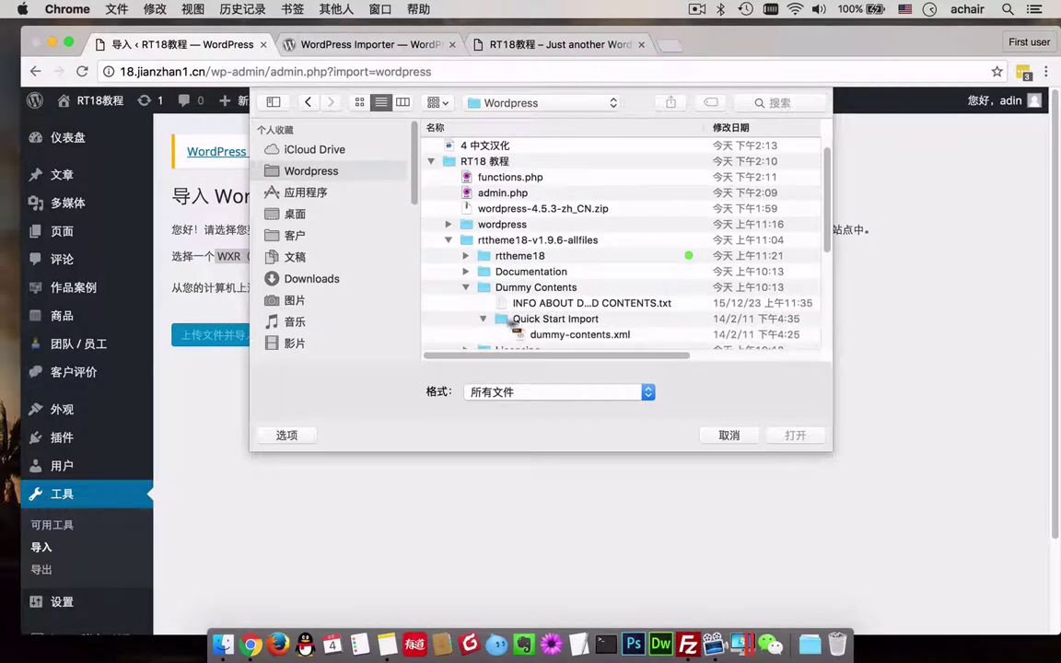
click(573, 336)
click(793, 437)
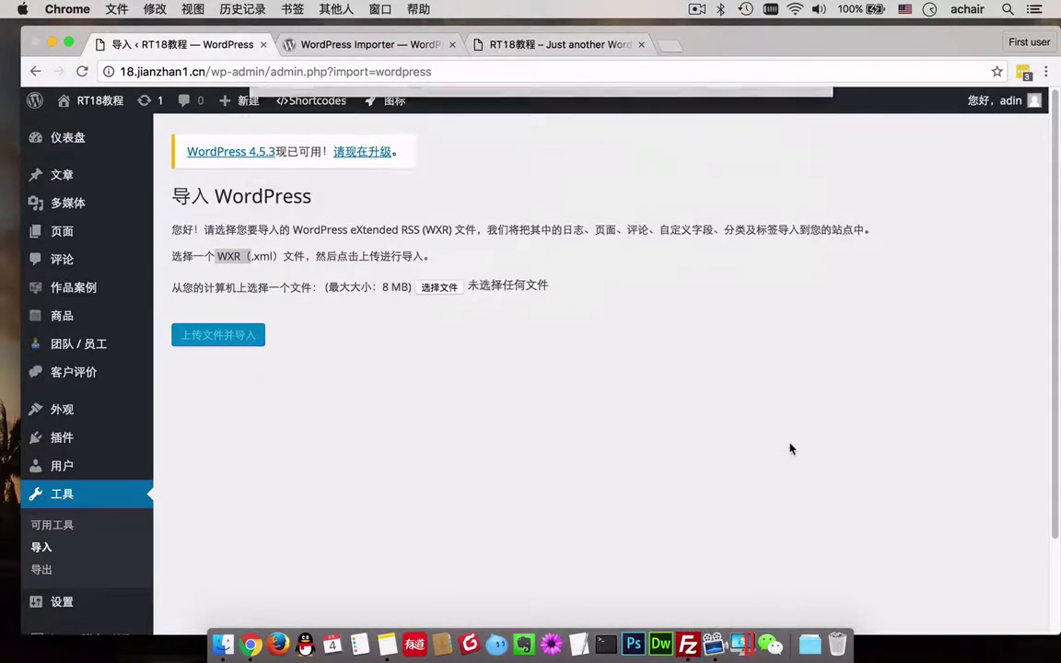
click(242, 341)
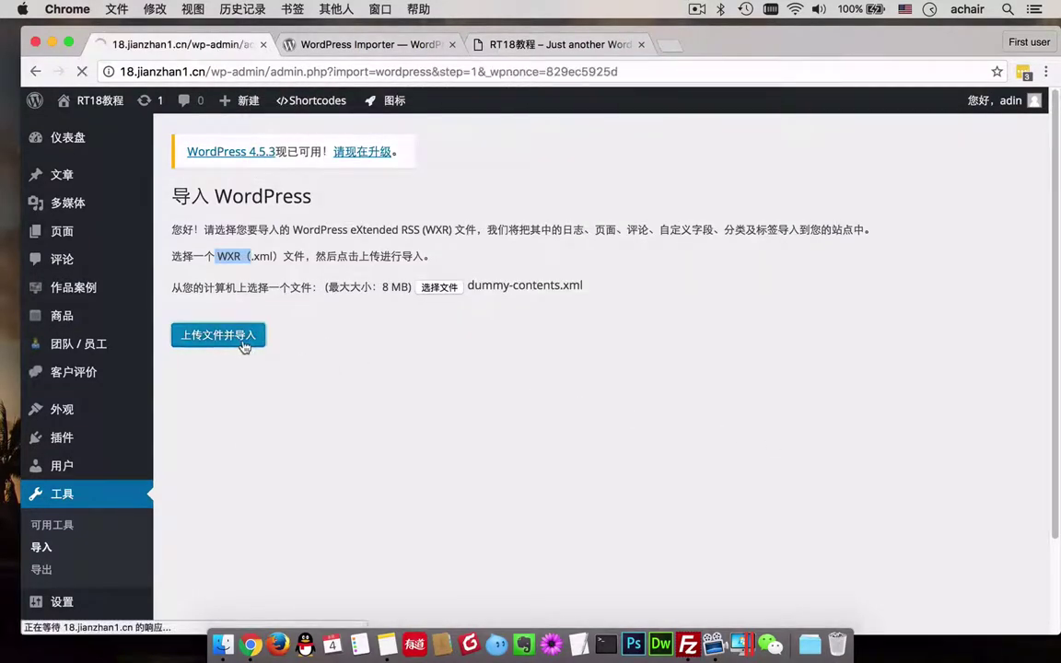
Assign the imported posts to the existing user, enable downloading and importing file attachments (下载并导入文件附件), and submit the import.
click(398, 341)
click(368, 359)
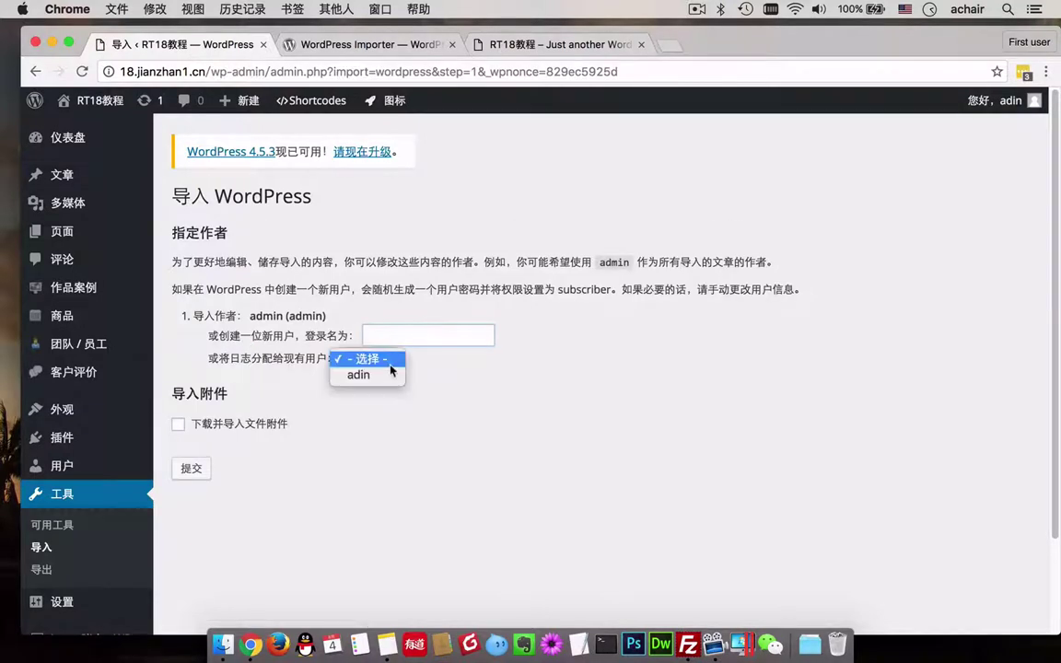
click(378, 375)
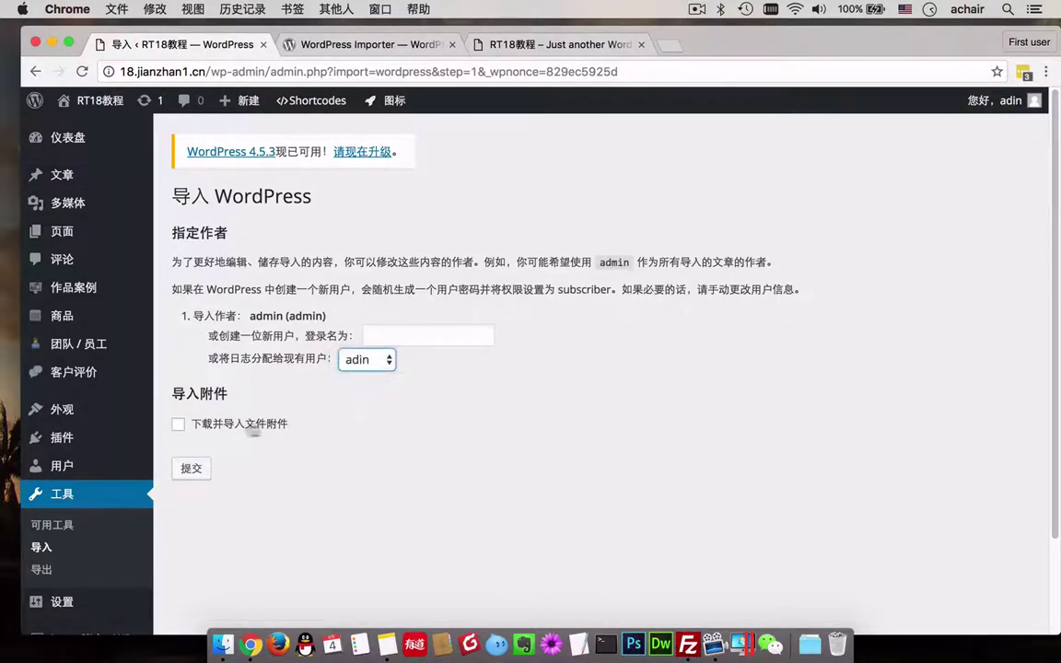
click(178, 425)
click(191, 472)
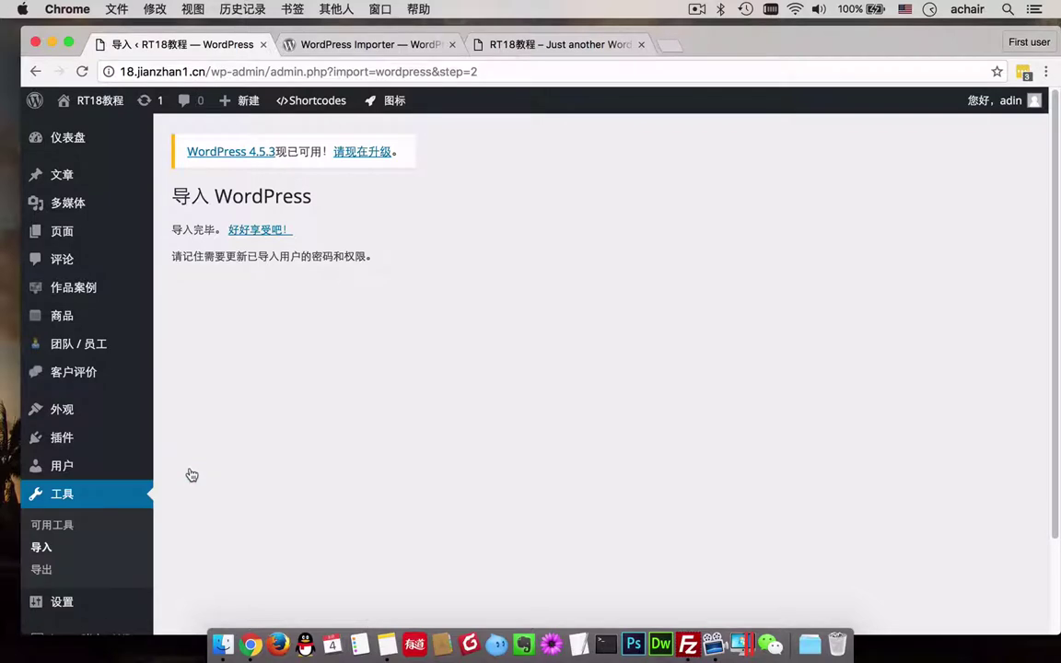
Try to update WordPress to 4.5.3–zh_CN from the dashboard's updates page (更新).
click(263, 231)
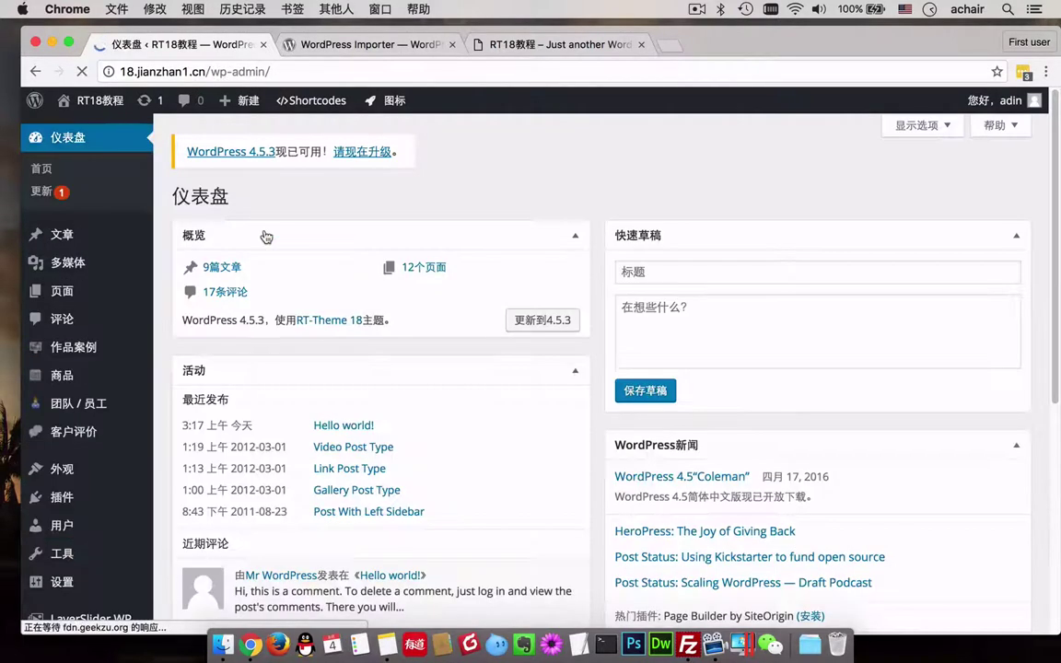
click(48, 192)
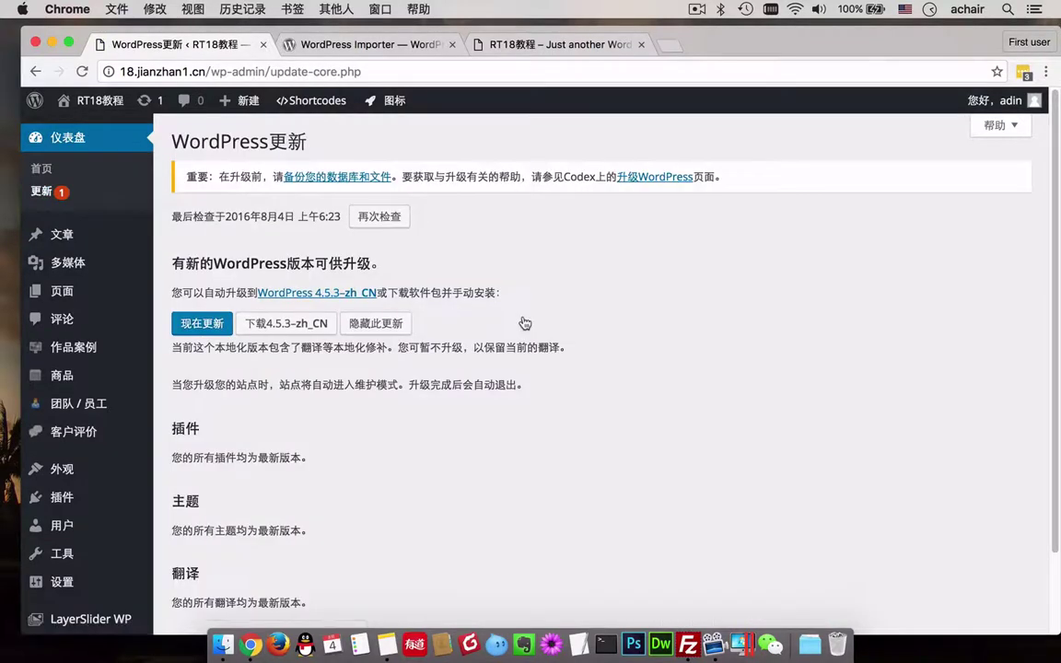
scroll(538, 440, down, 2)
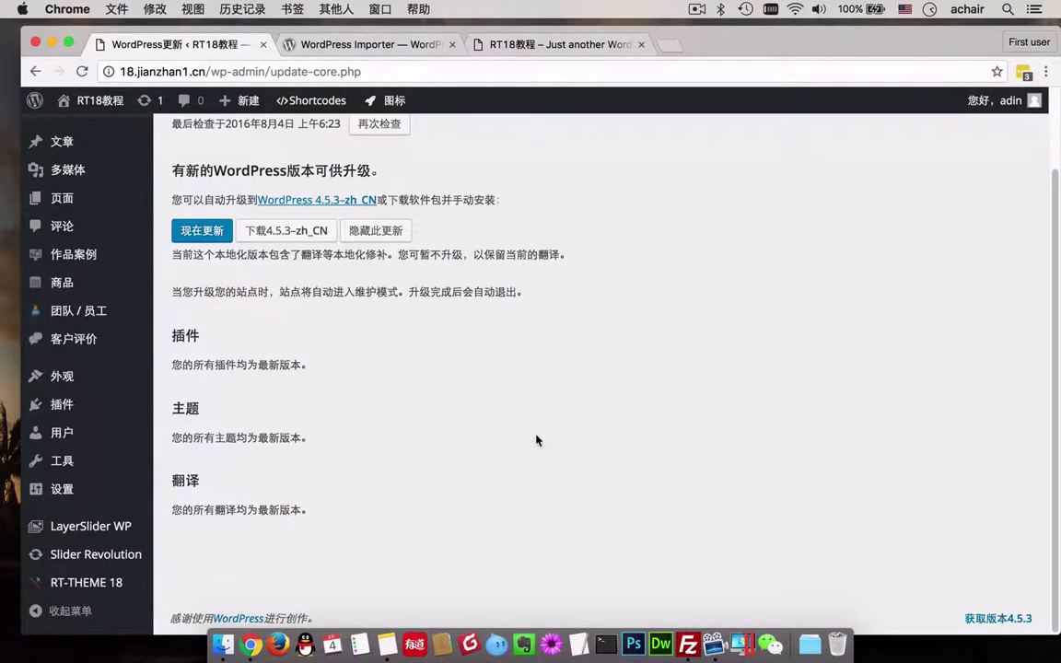
scroll(538, 440, up, 2)
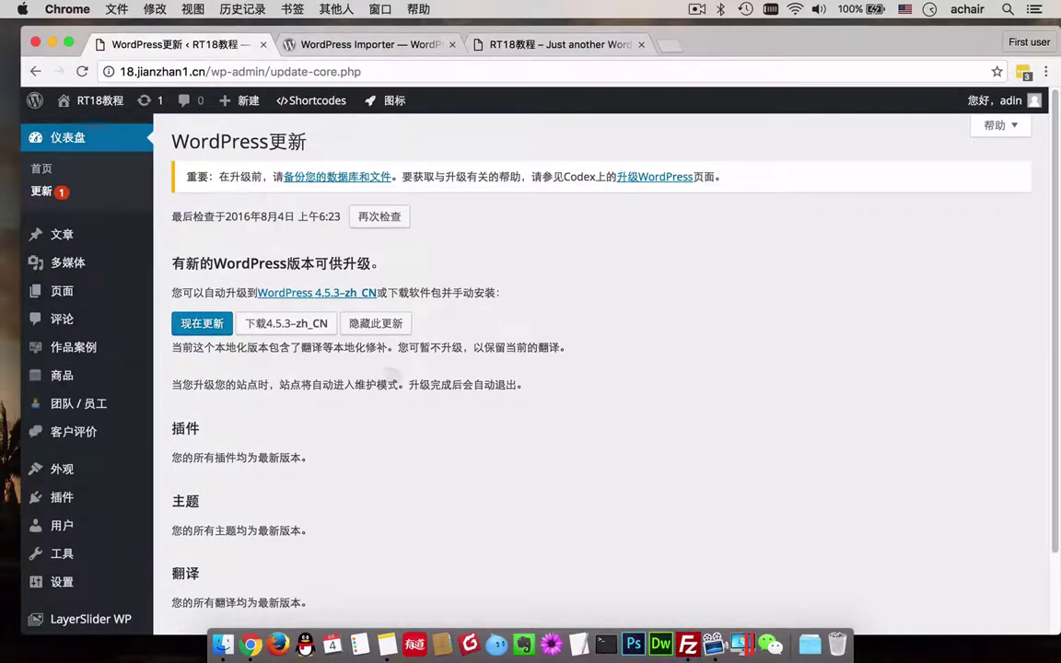
click(198, 323)
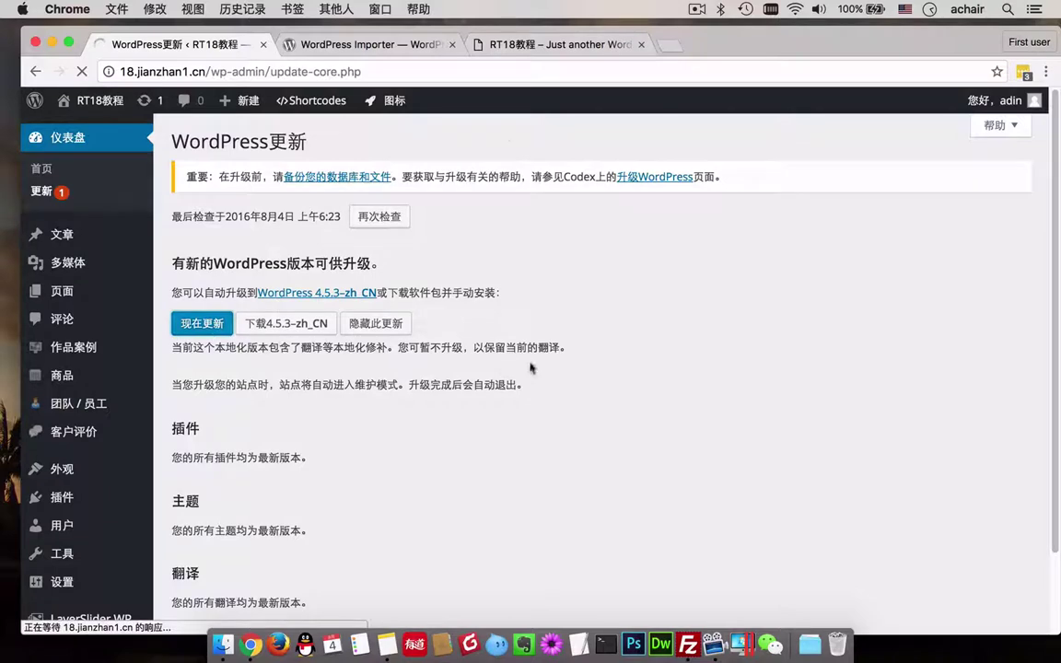
Close the WordPress Importer page and review the live site's Portfolio, Products, Blog and Contact pages with the imported demo content.
middle_click(340, 46)
click(341, 46)
mouse_move(402, 236)
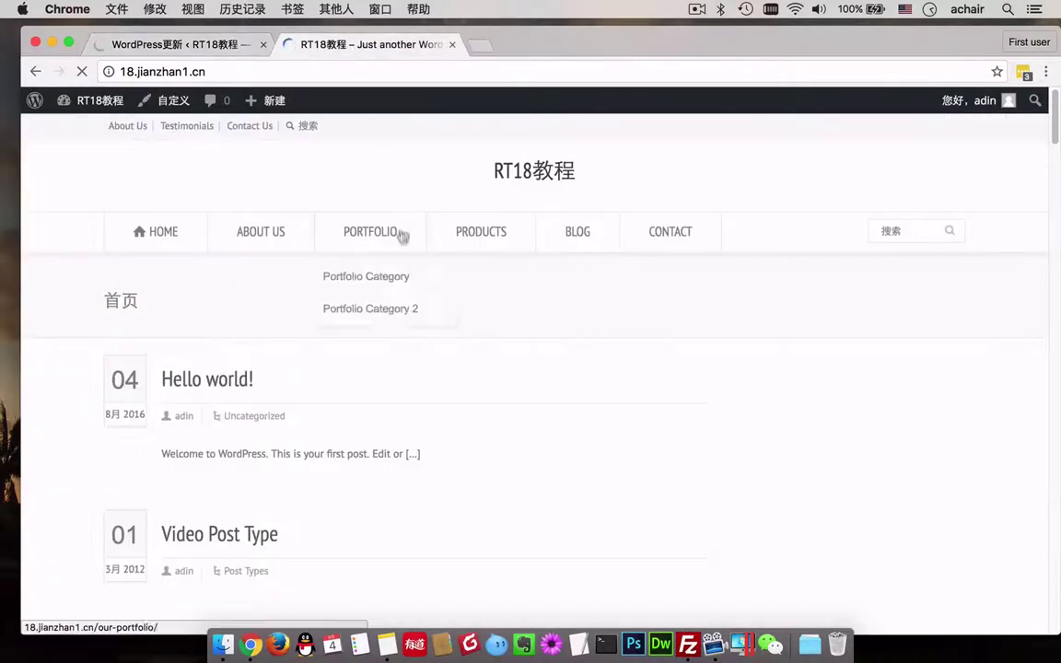
mouse_move(273, 234)
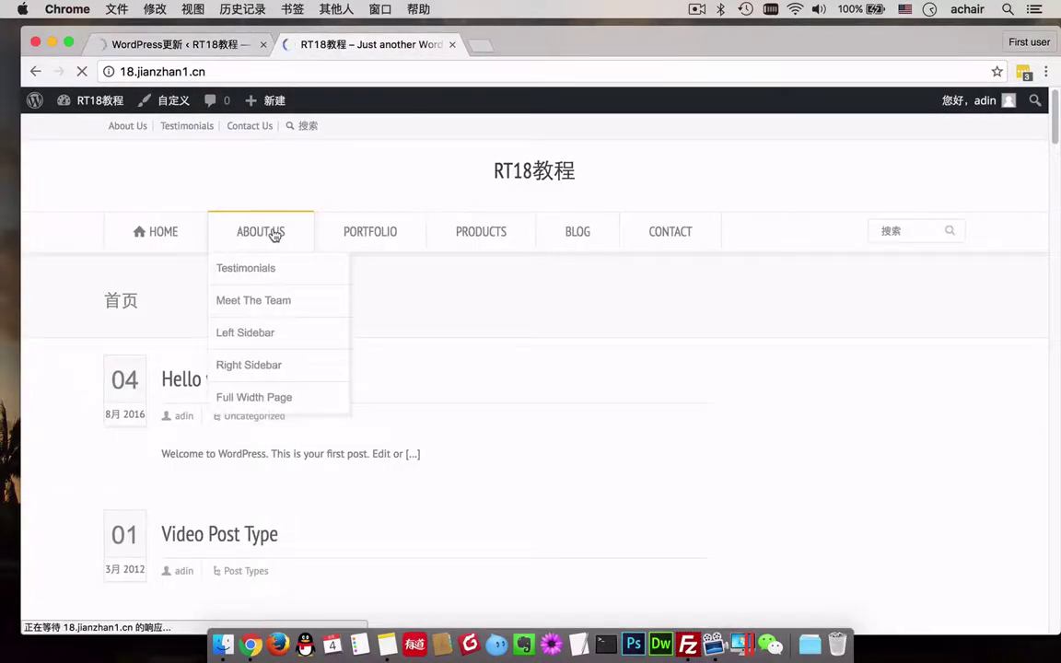
click(365, 238)
mouse_move(440, 235)
click(488, 241)
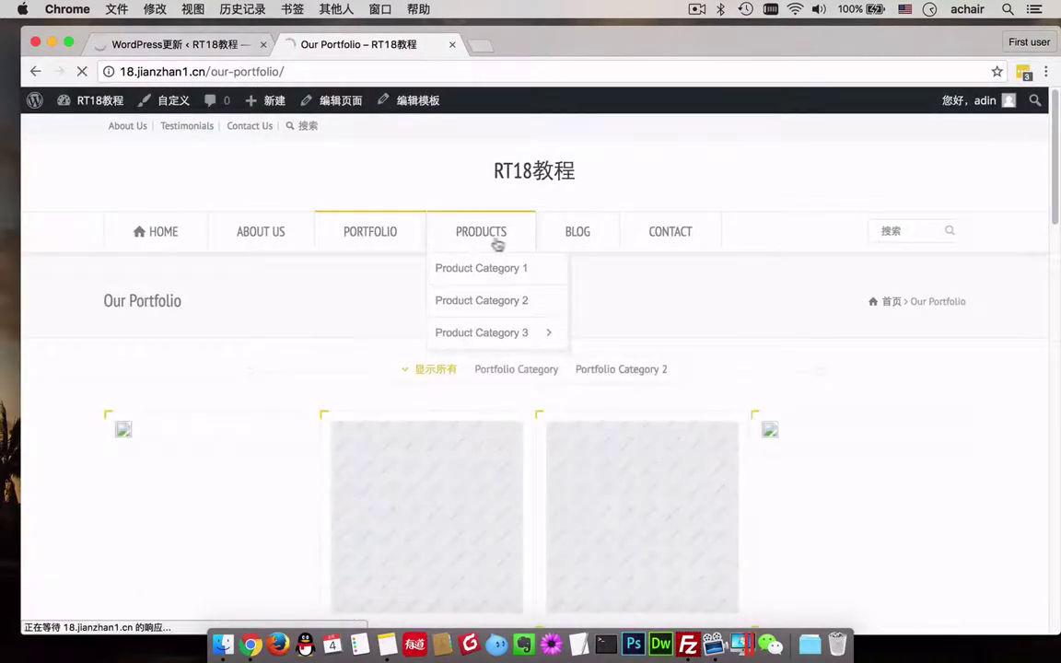
click(584, 240)
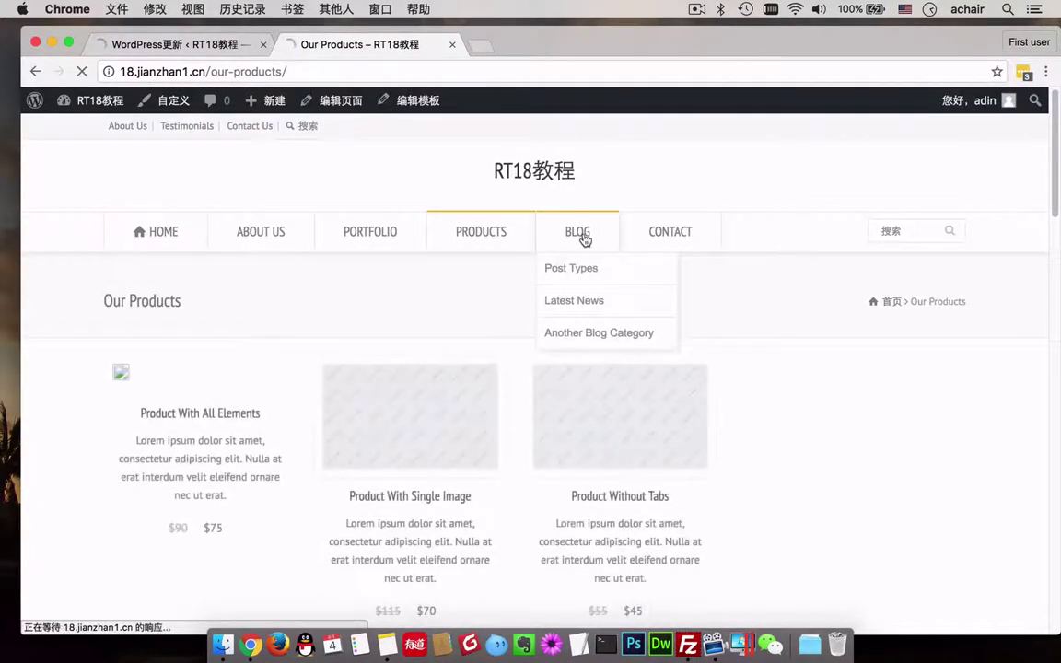
click(668, 235)
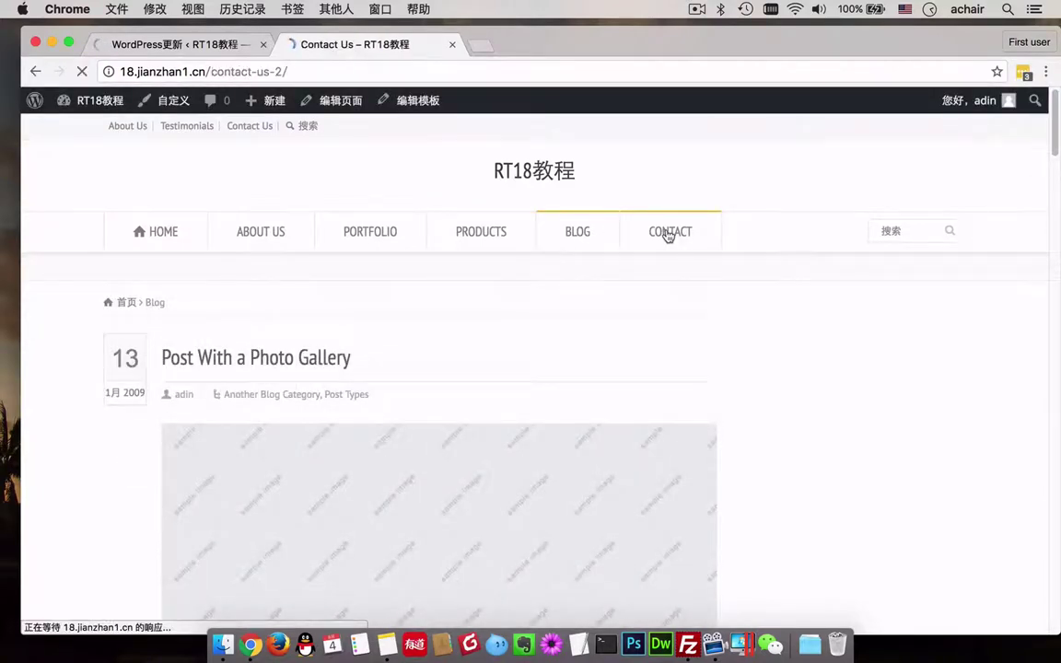
click(909, 228)
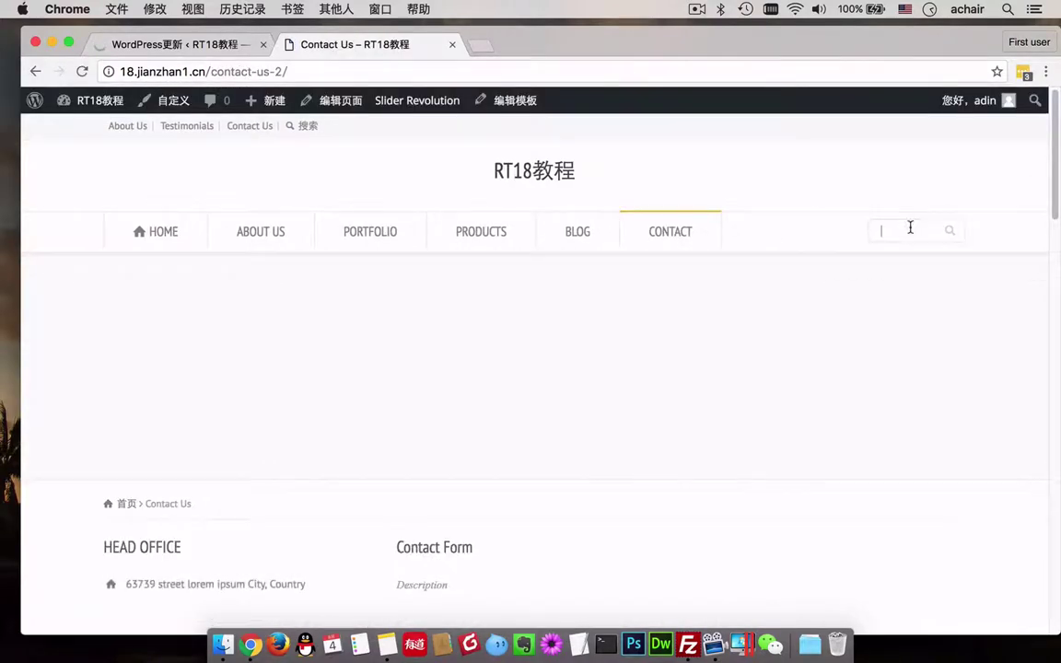
click(1004, 240)
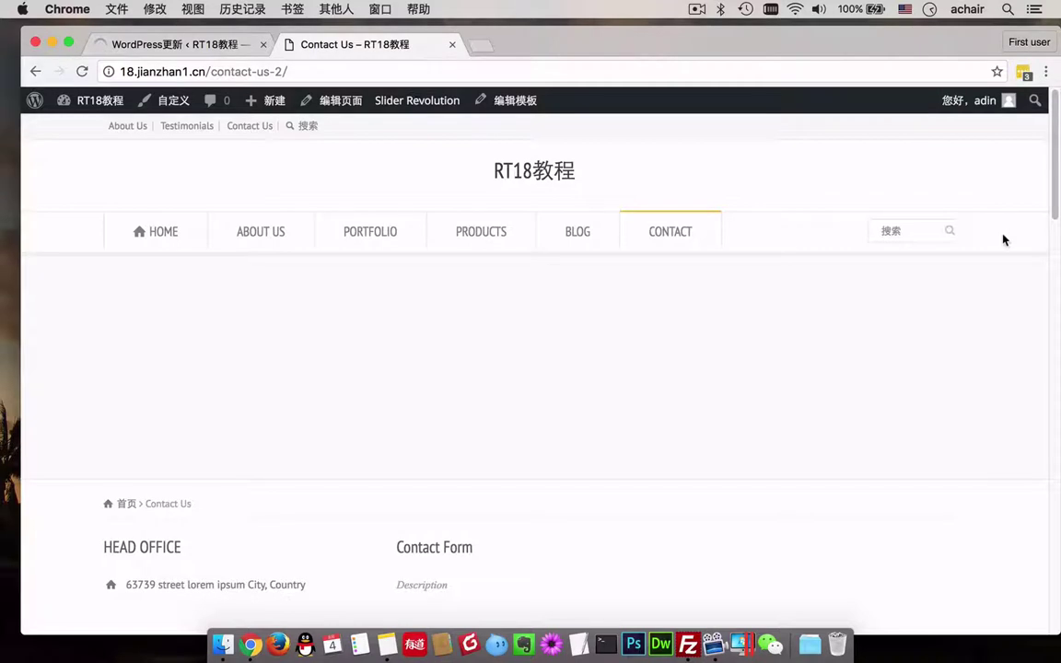
click(582, 233)
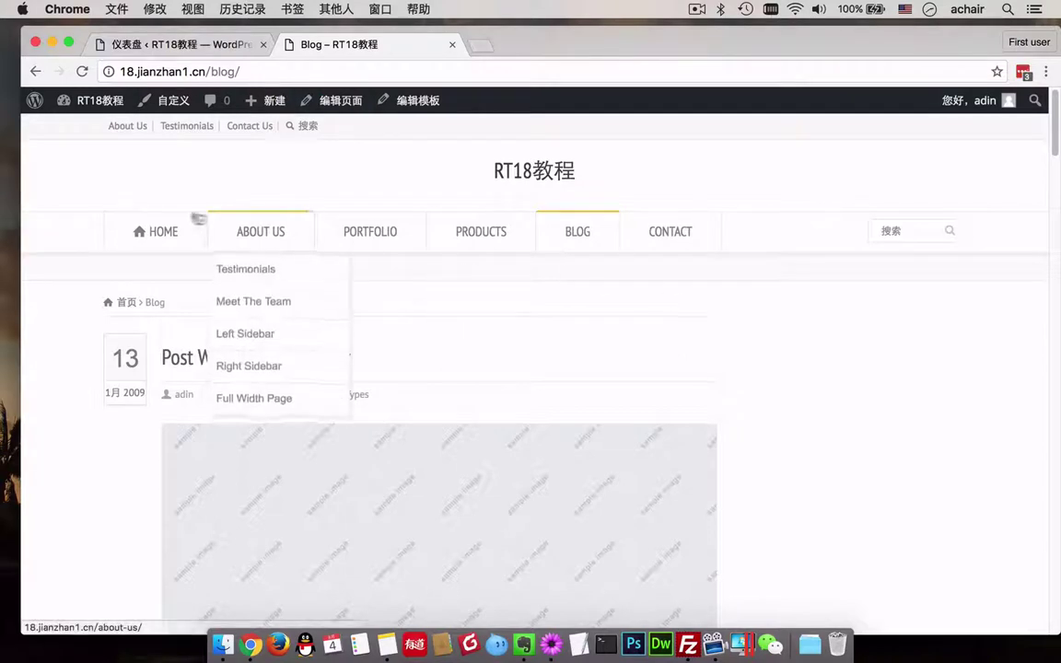
View the imported Home page and compare it with the site's root address 18.jianzhan1.cn.
click(148, 232)
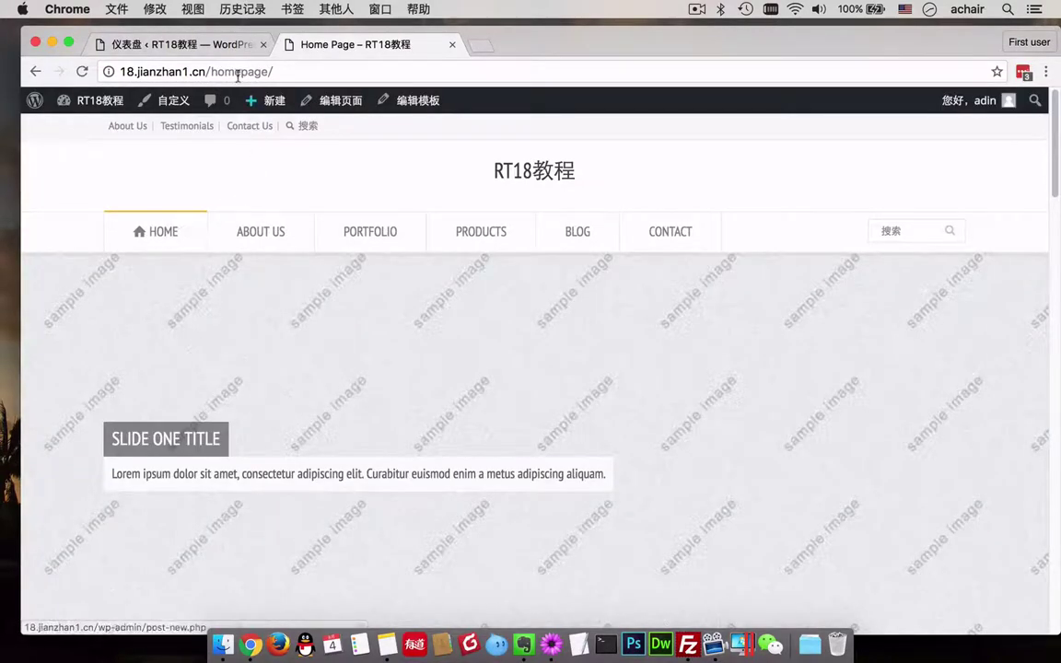
click(213, 72)
drag(211, 72, 273, 71)
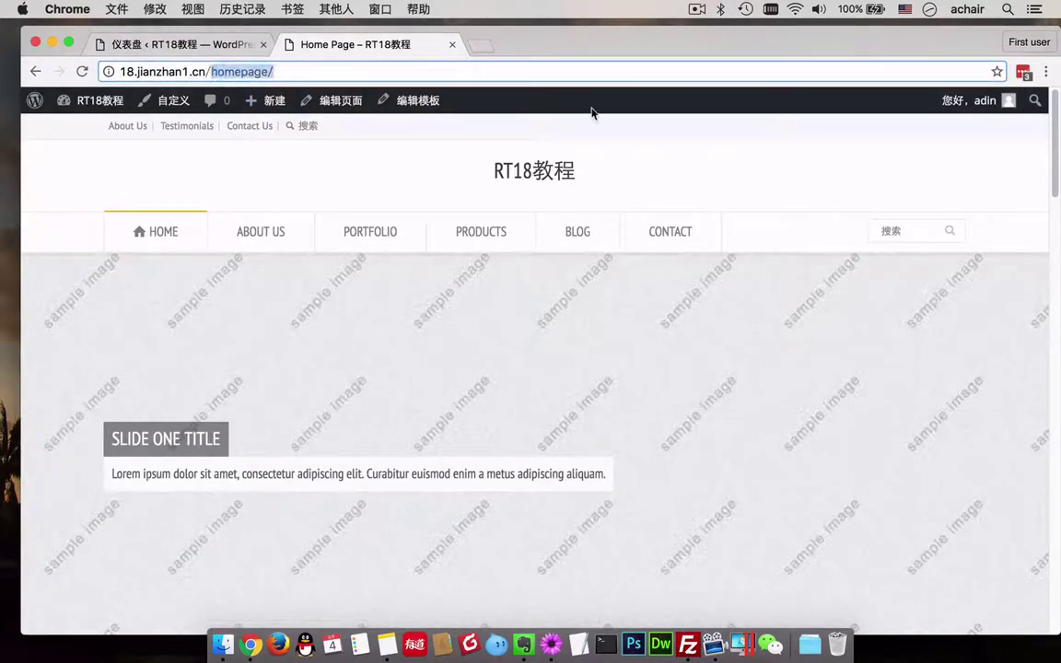
key(BackSpace)
key(Return)
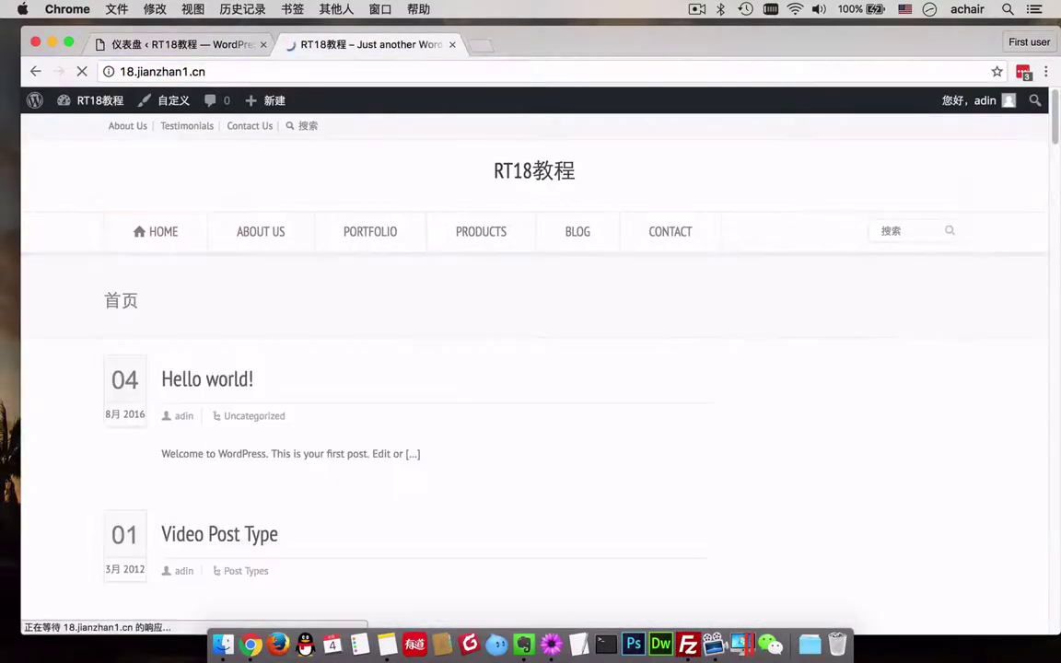
Return to the WordPress dashboard and open the RT-Theme 18 customizer (自定义) from the appearance settings (外观).
click(130, 44)
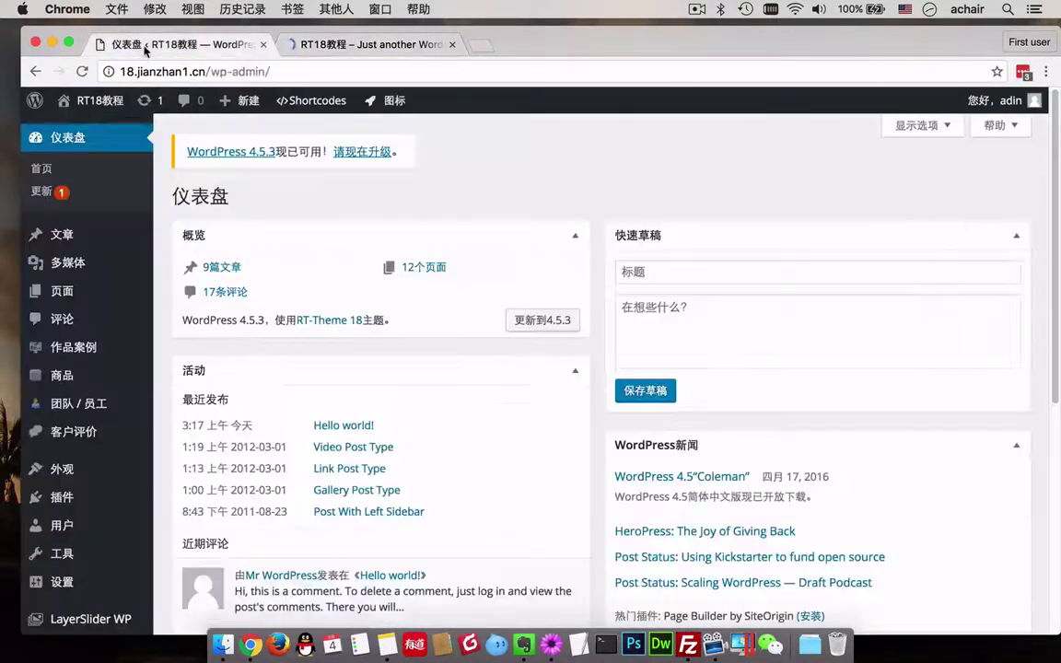
scroll(95, 369, down, 2)
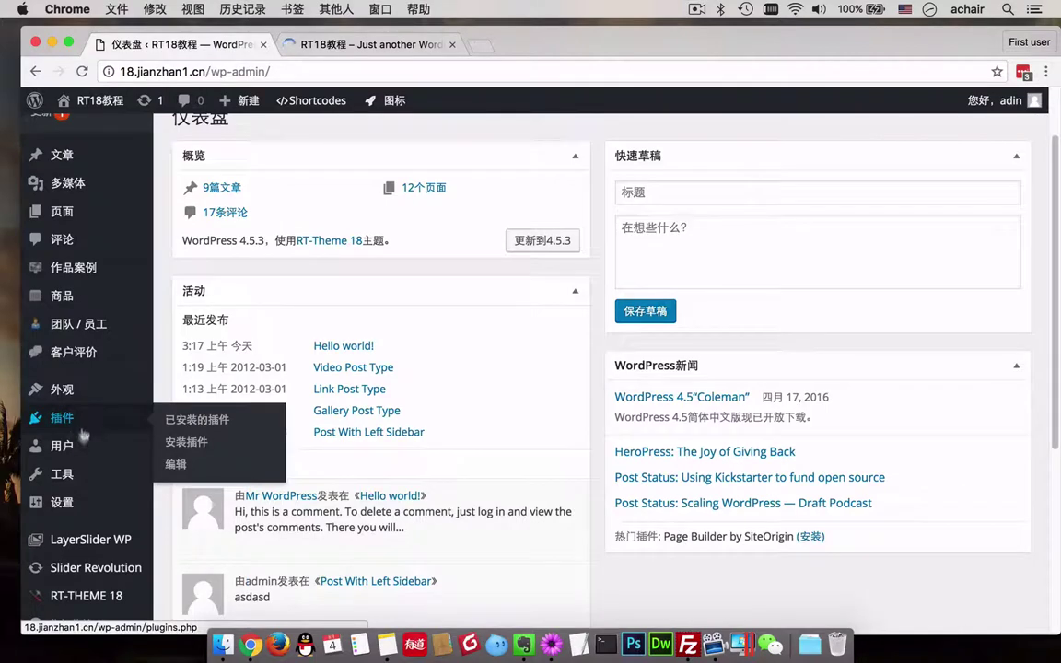
mouse_move(74, 508)
mouse_move(80, 401)
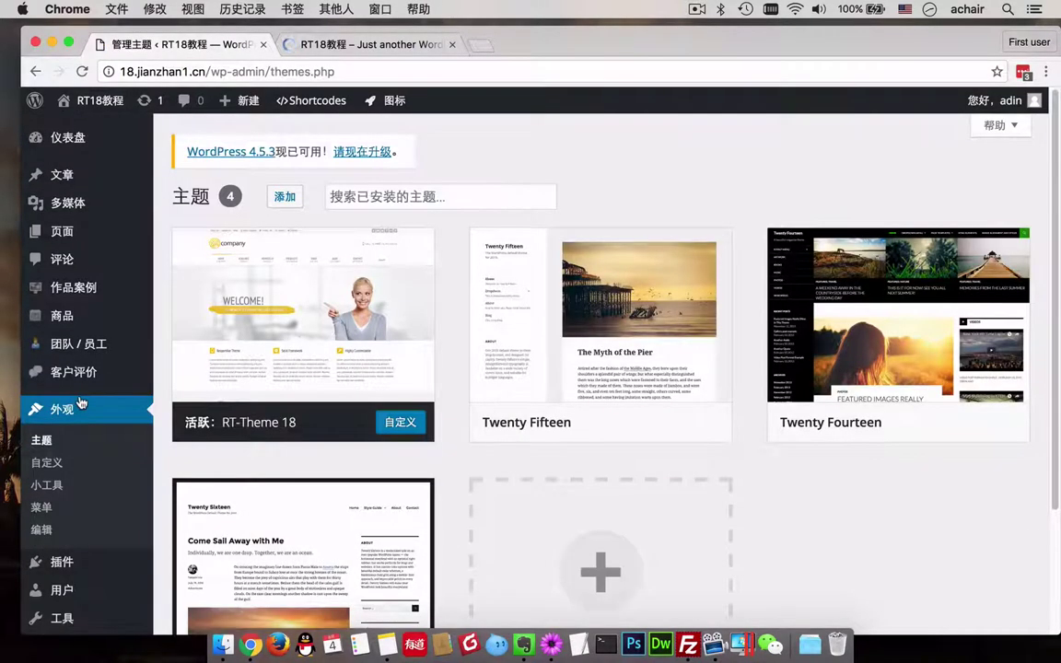
click(66, 470)
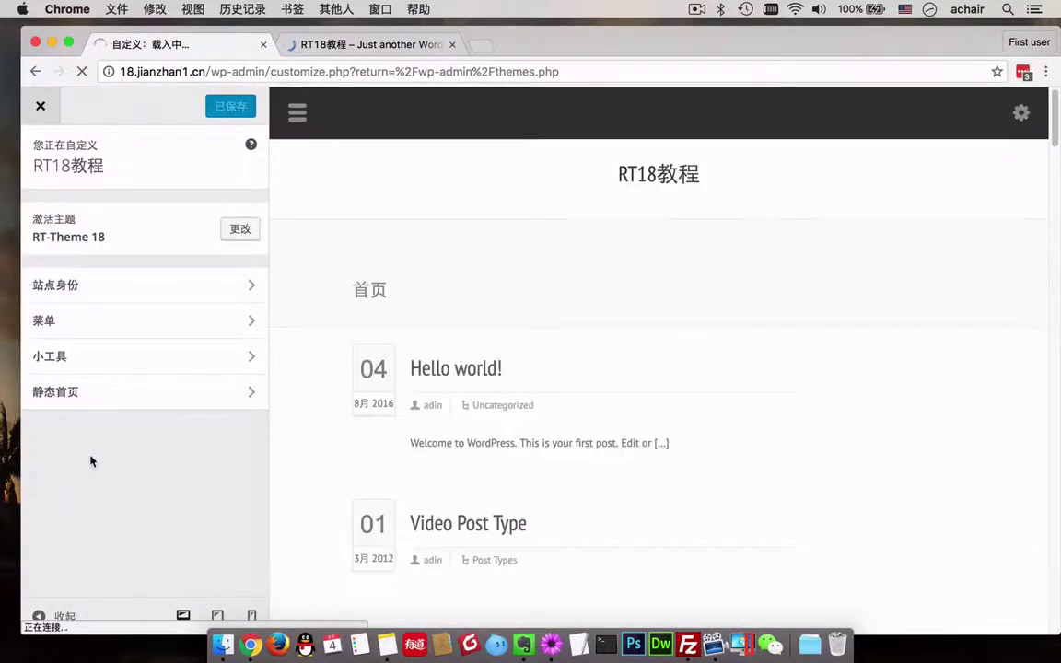
In the static front page settings (静态首页), set the front page display to 一个静态页面 and choose Home Page as the 首页.
click(174, 290)
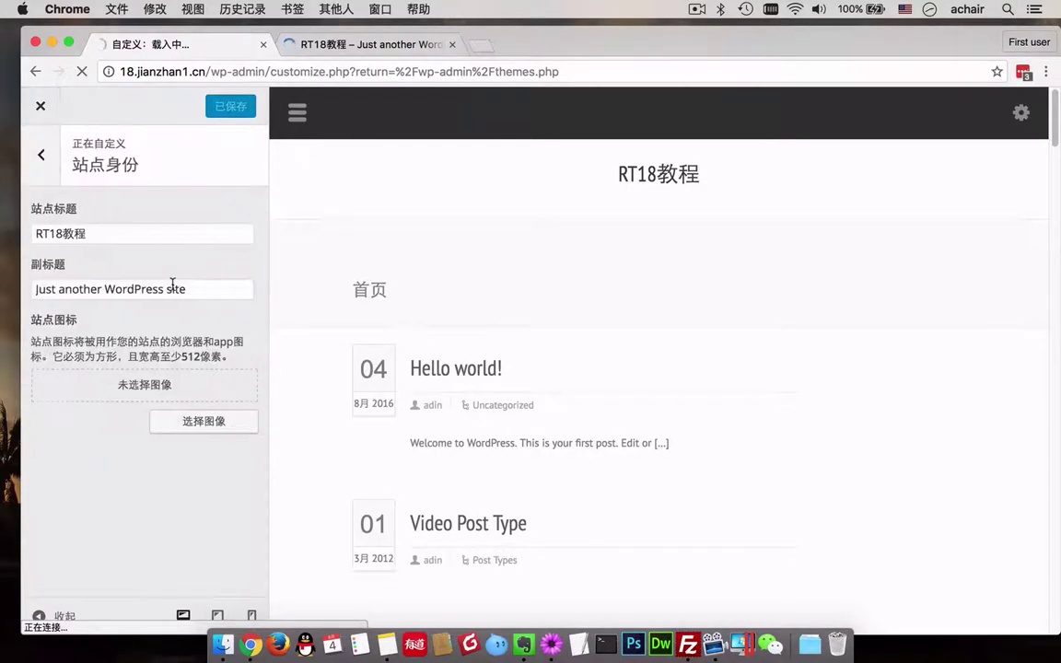
click(40, 154)
click(116, 395)
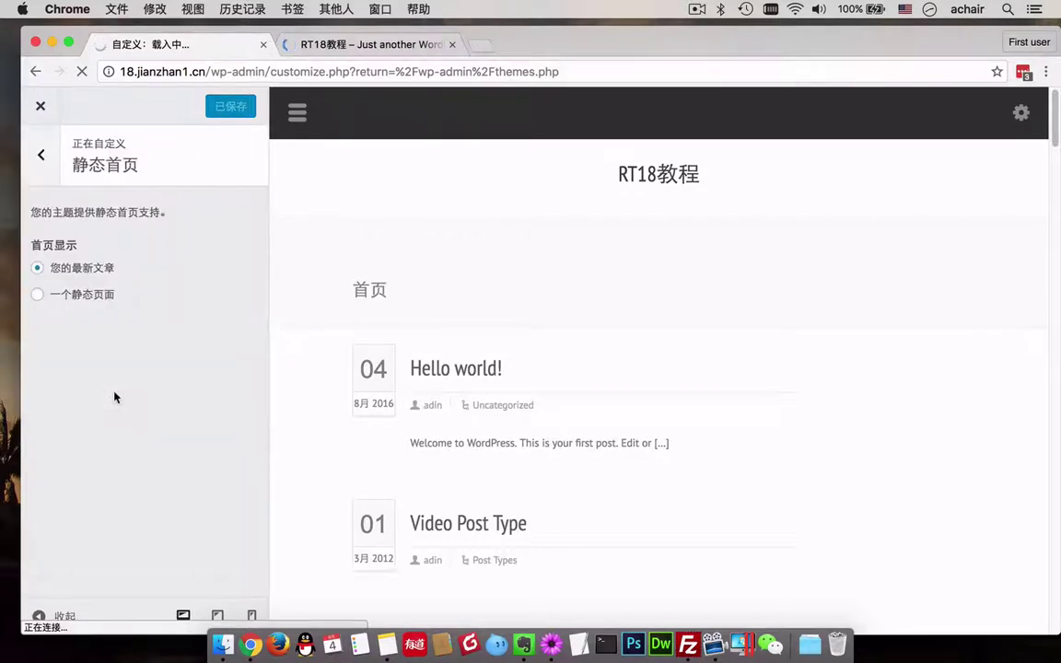
click(99, 304)
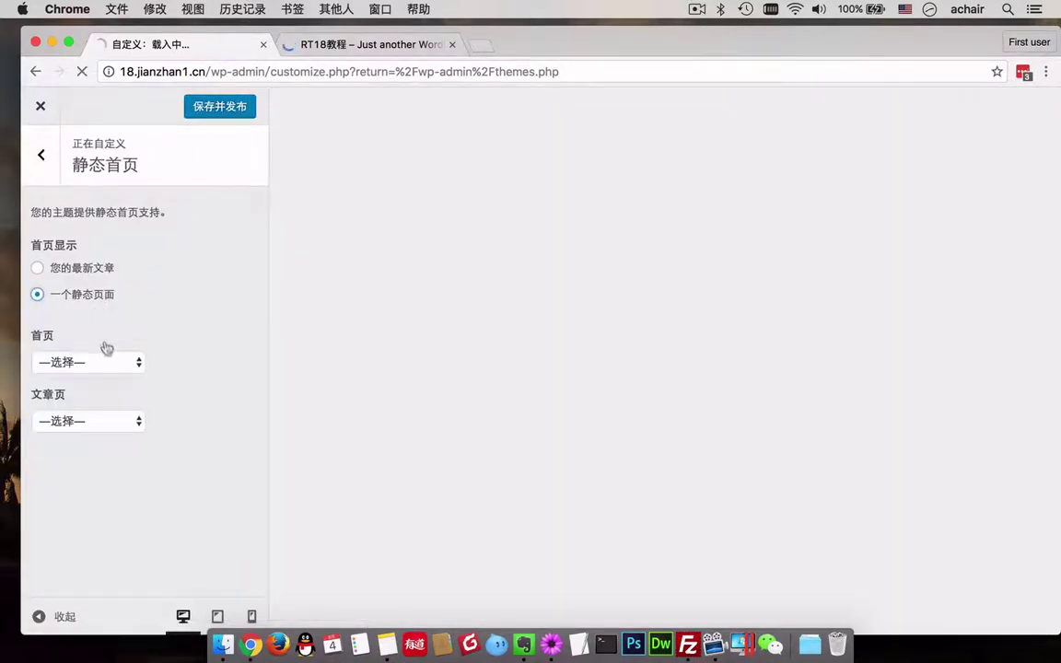
click(101, 362)
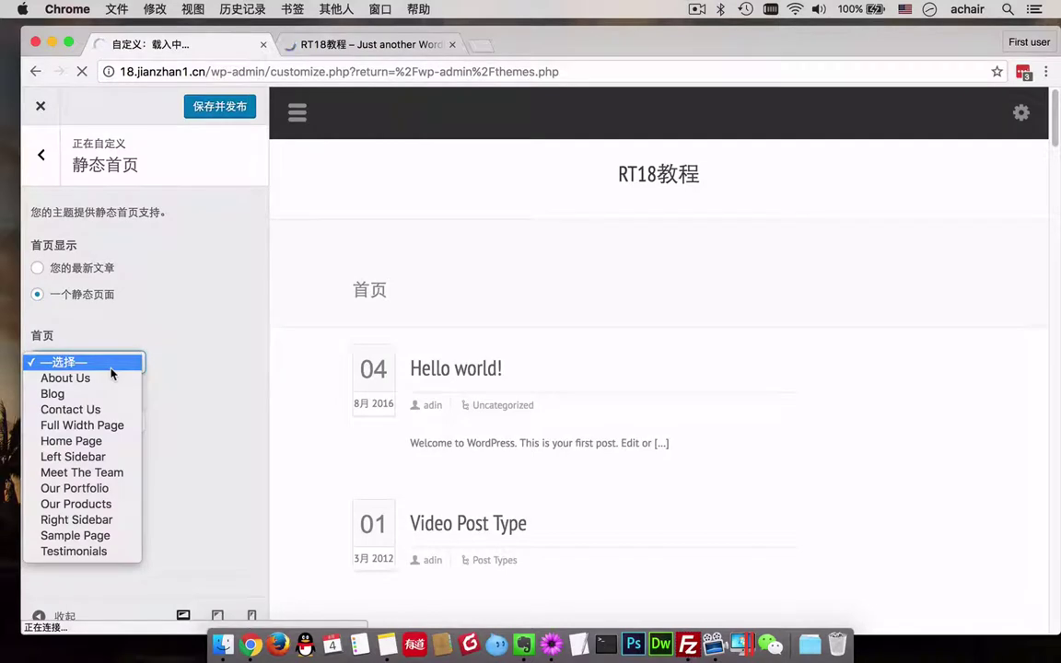
click(87, 440)
Try Blog as the posts page (文章页), and reset that selection to —选择—.
click(104, 423)
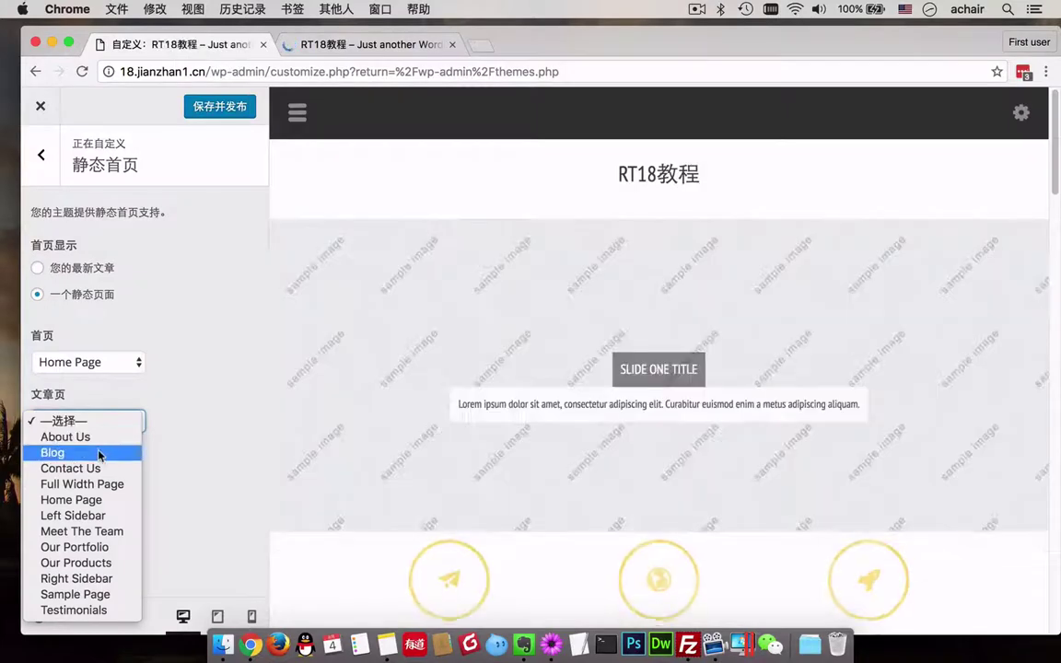
click(55, 452)
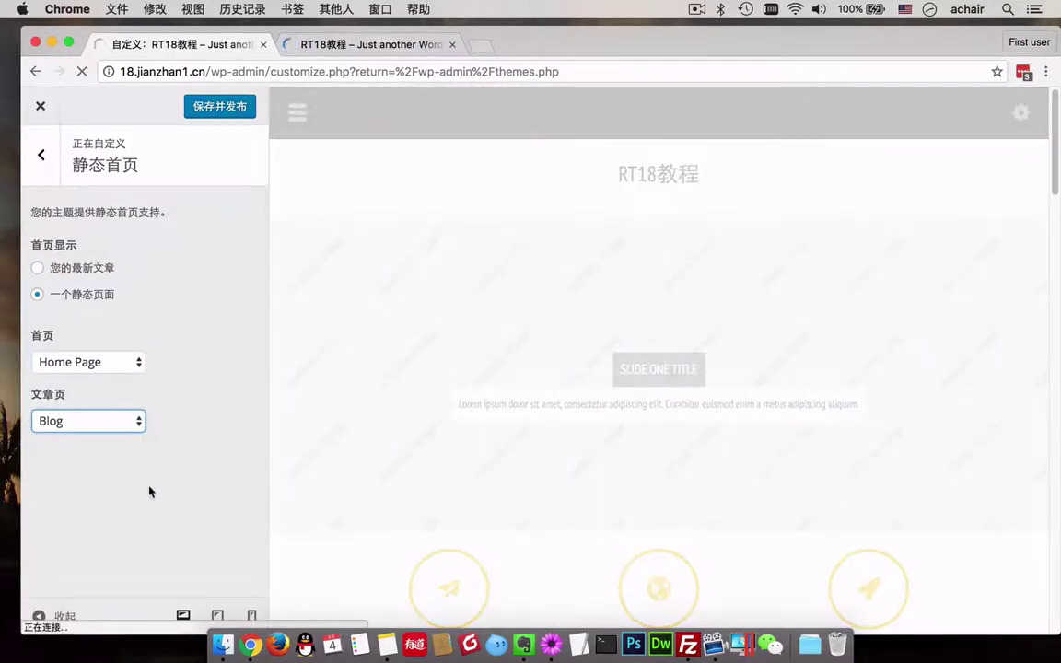
click(122, 427)
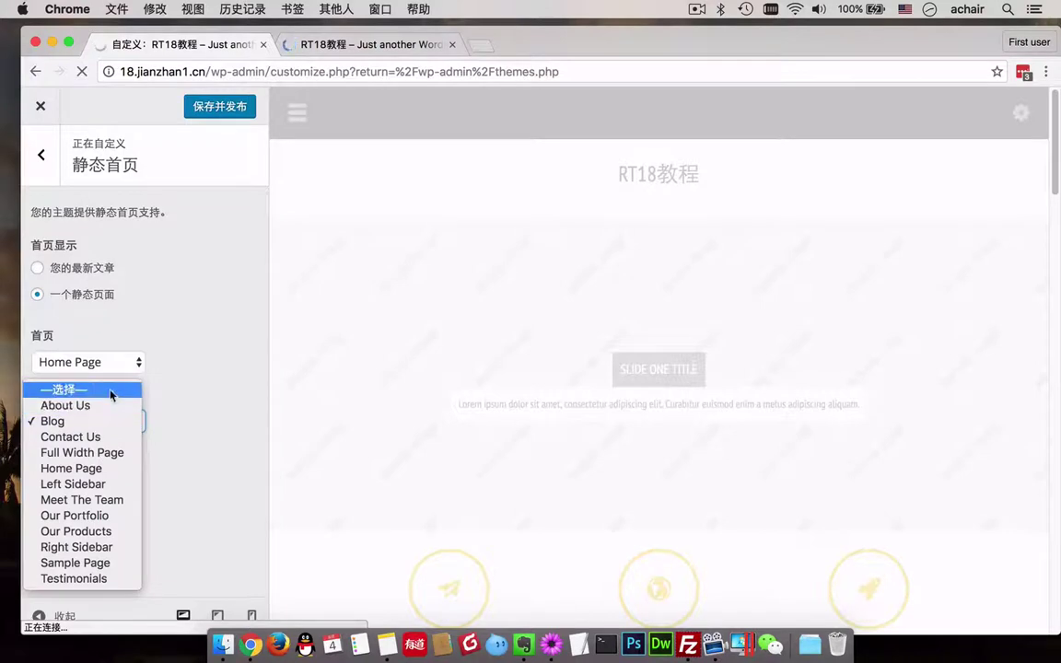
click(110, 389)
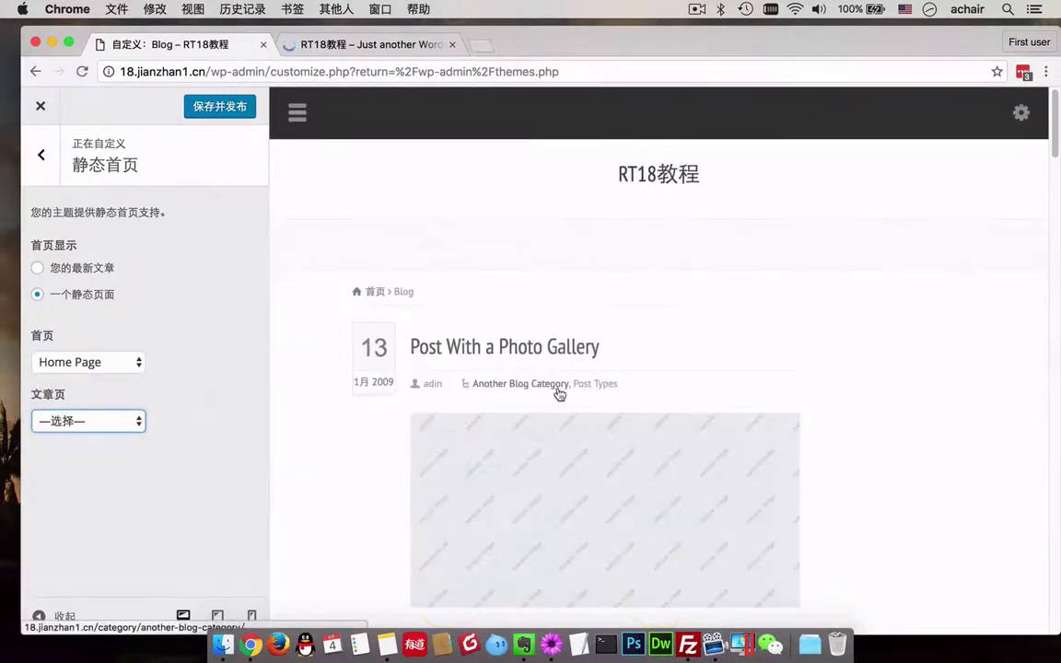
Keep Home Page as the static front page, and save and publish (保存并发布) the customizer changes.
click(138, 367)
click(108, 363)
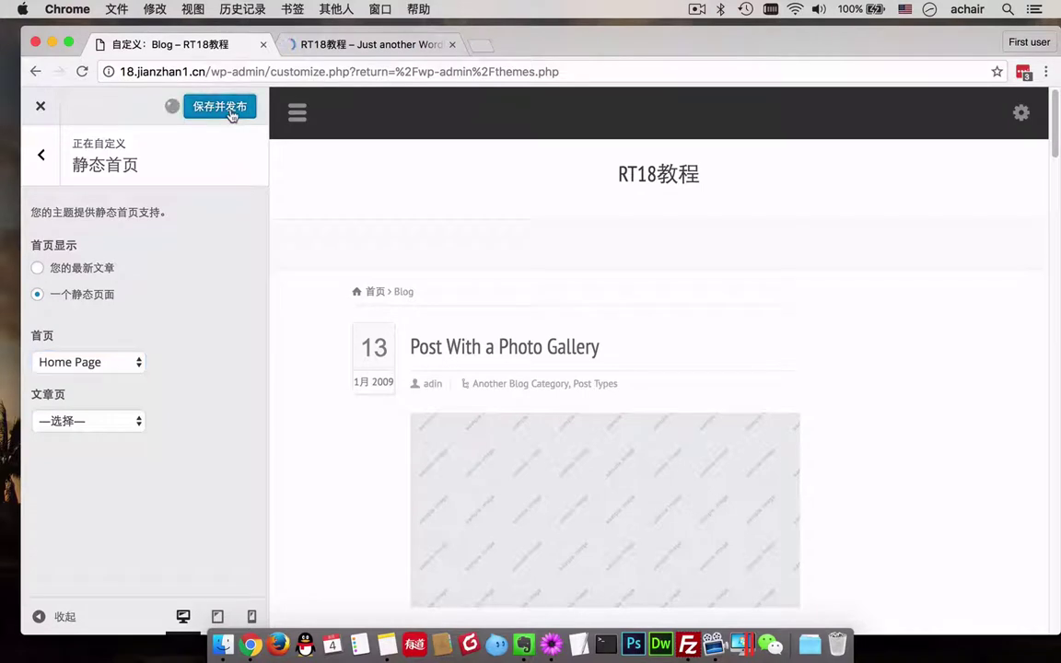
Reload the live site at 18.jianzhan1.cn and examine the front page's title, image slider and content sections.
click(363, 44)
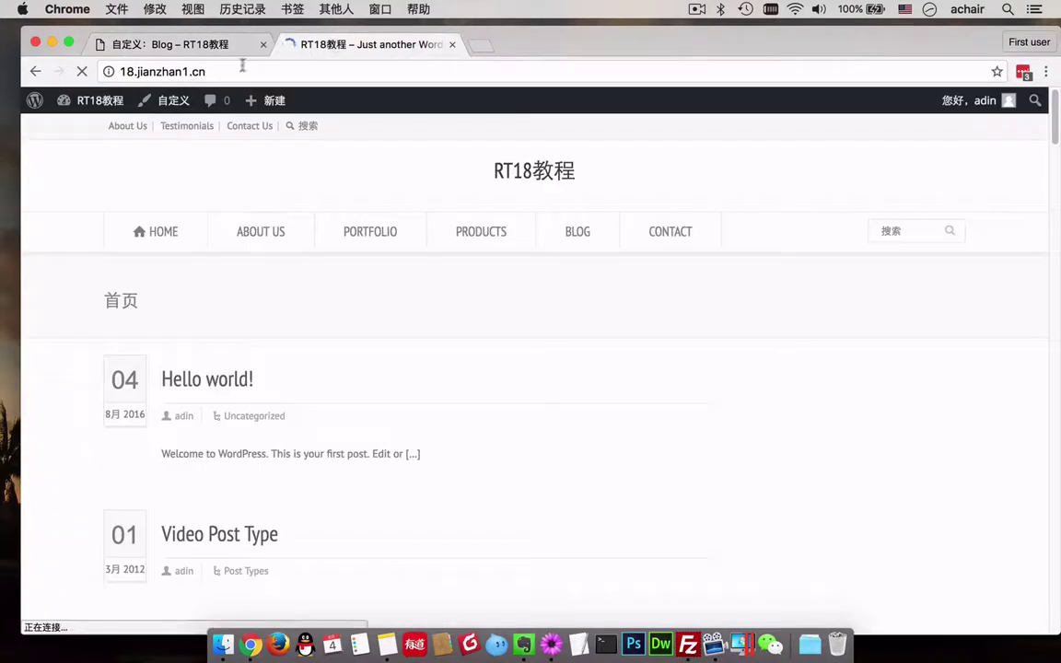
click(81, 72)
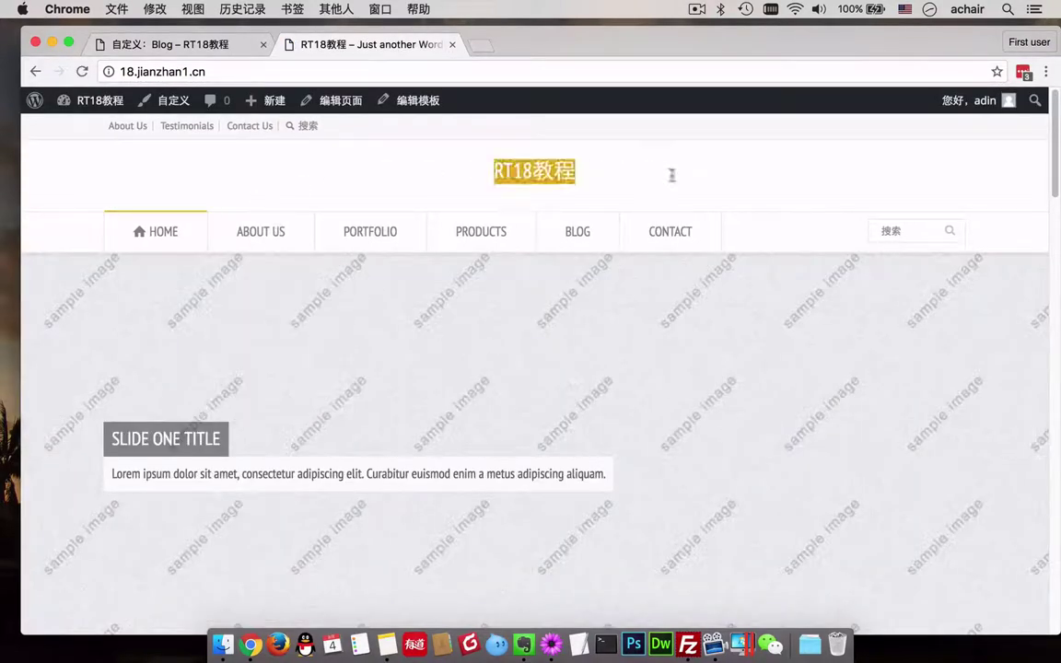
drag(810, 196, 377, 166)
click(405, 173)
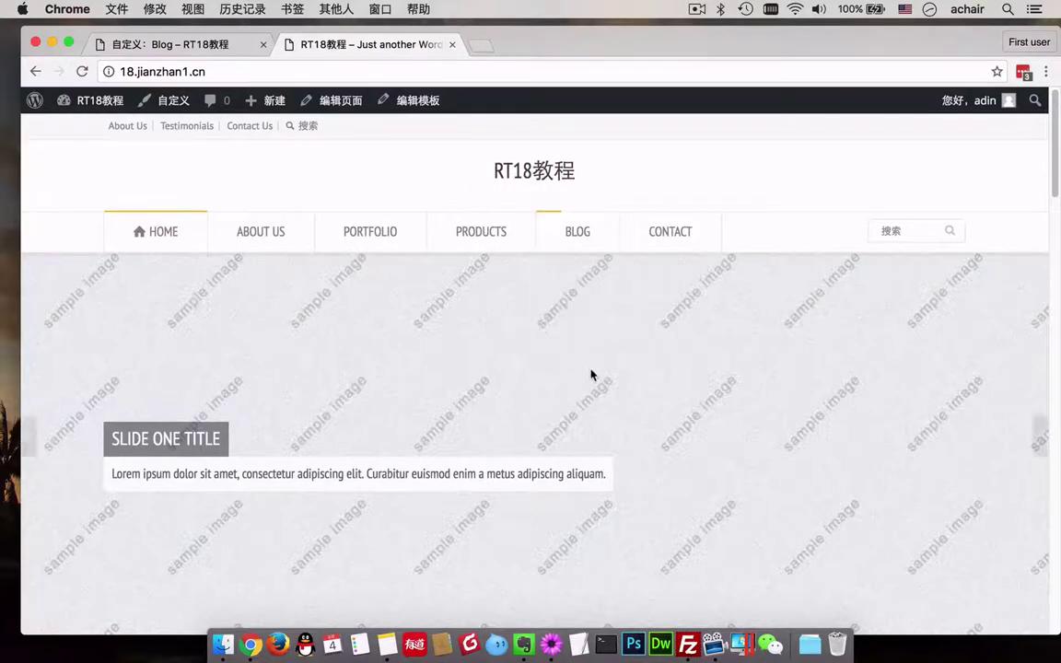
scroll(591, 376, down, 1)
scroll(591, 375, down, 5)
scroll(589, 374, up, 5)
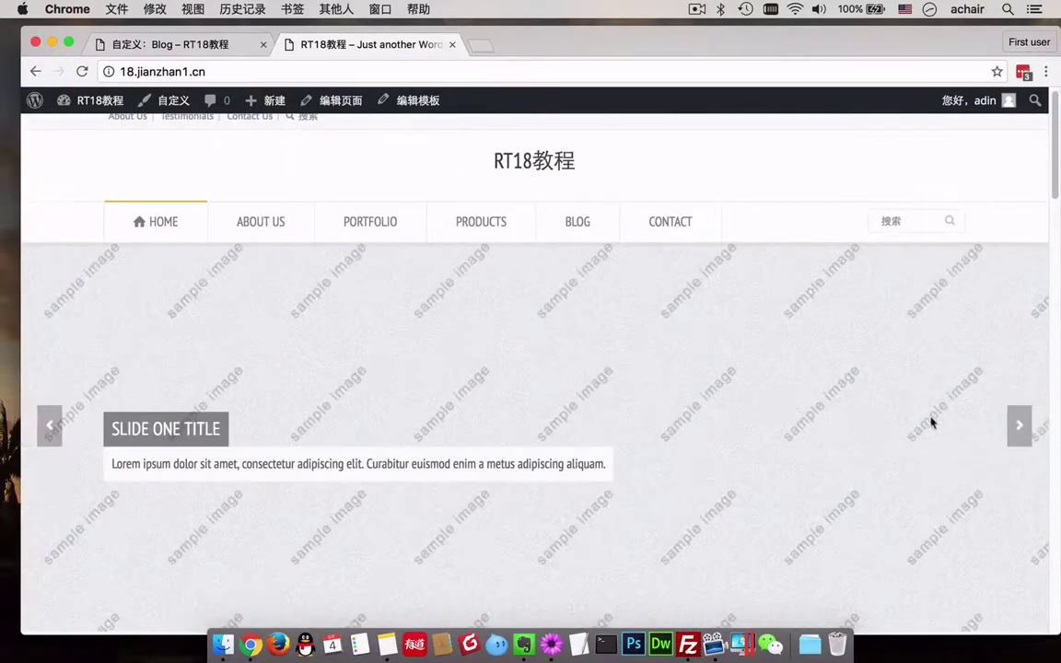
click(1021, 425)
click(1020, 426)
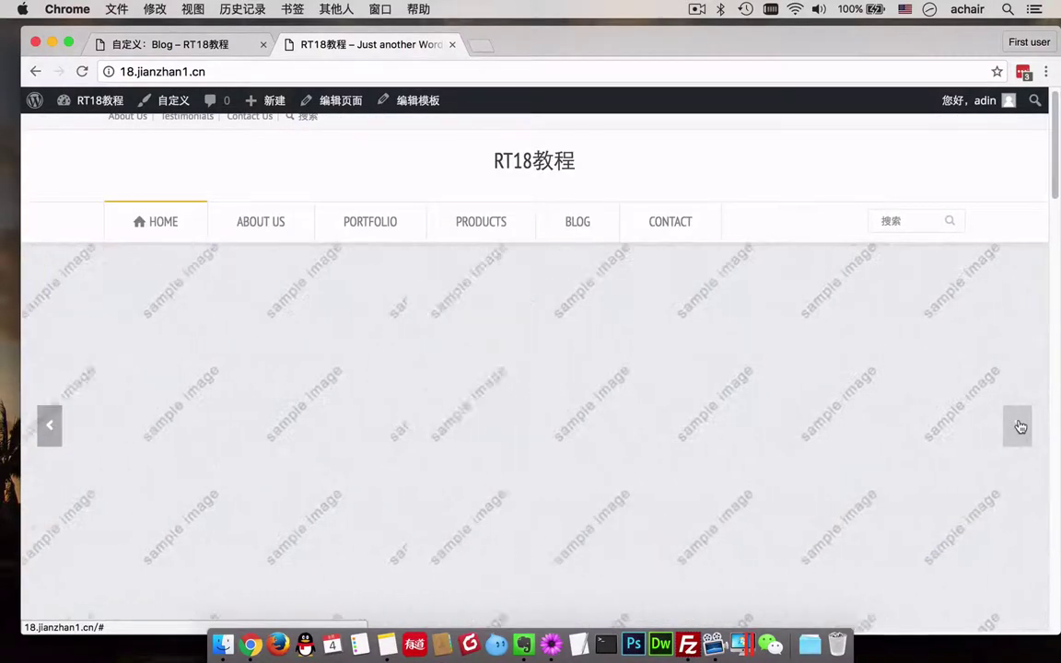
scroll(810, 494, down, 15)
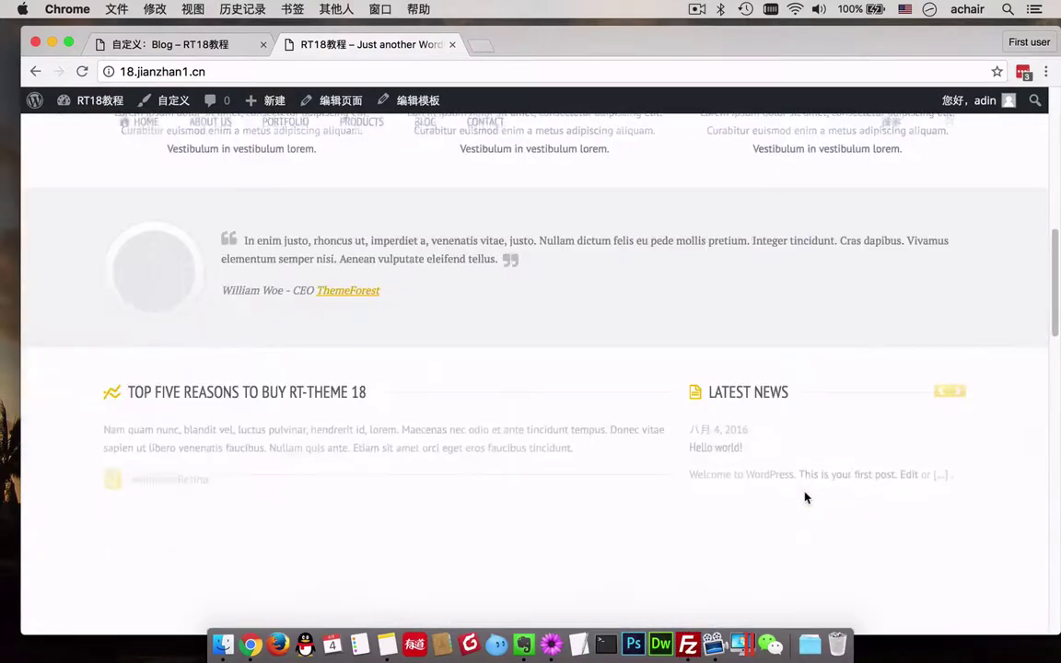
Check the front page down to its footer widgets, and leave the customizer for the widgets admin page (小工具).
scroll(805, 497, down, 7)
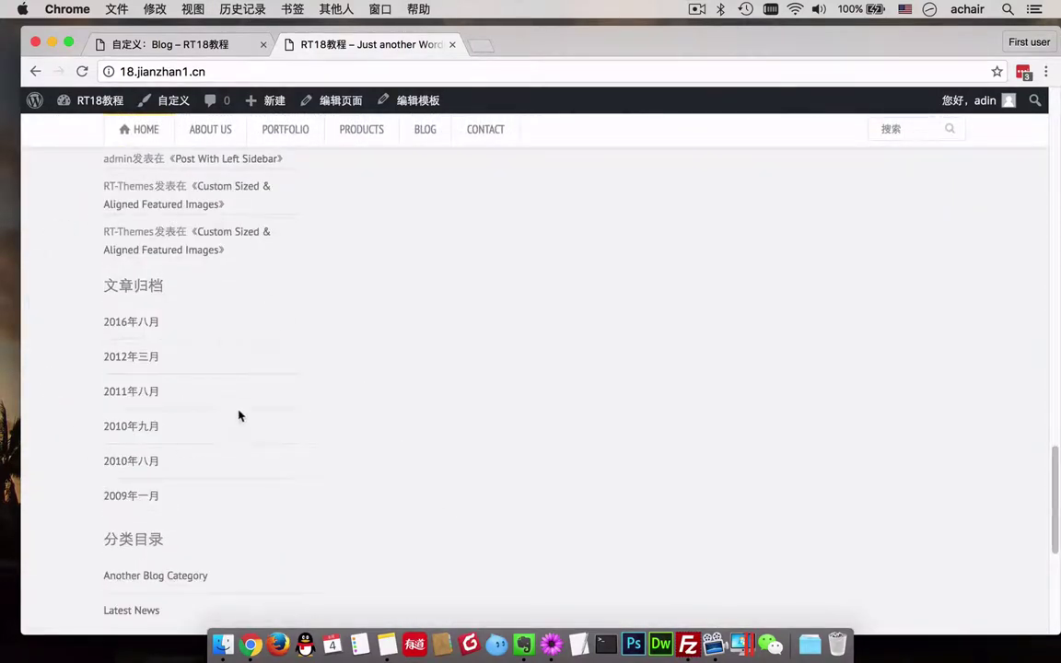
scroll(236, 417, down, 5)
click(121, 48)
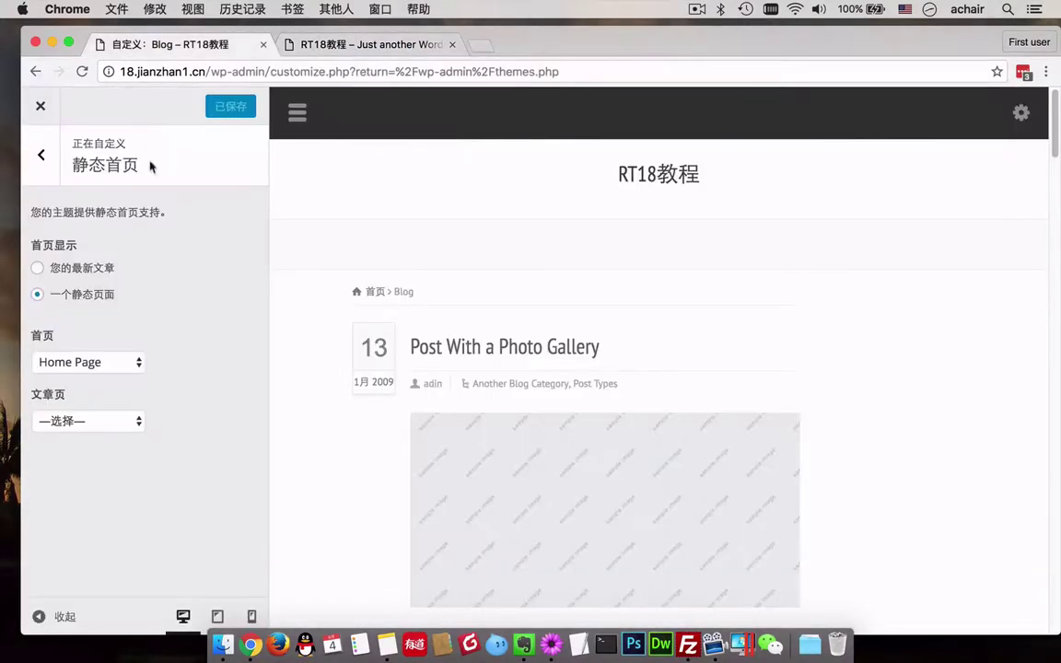
click(41, 106)
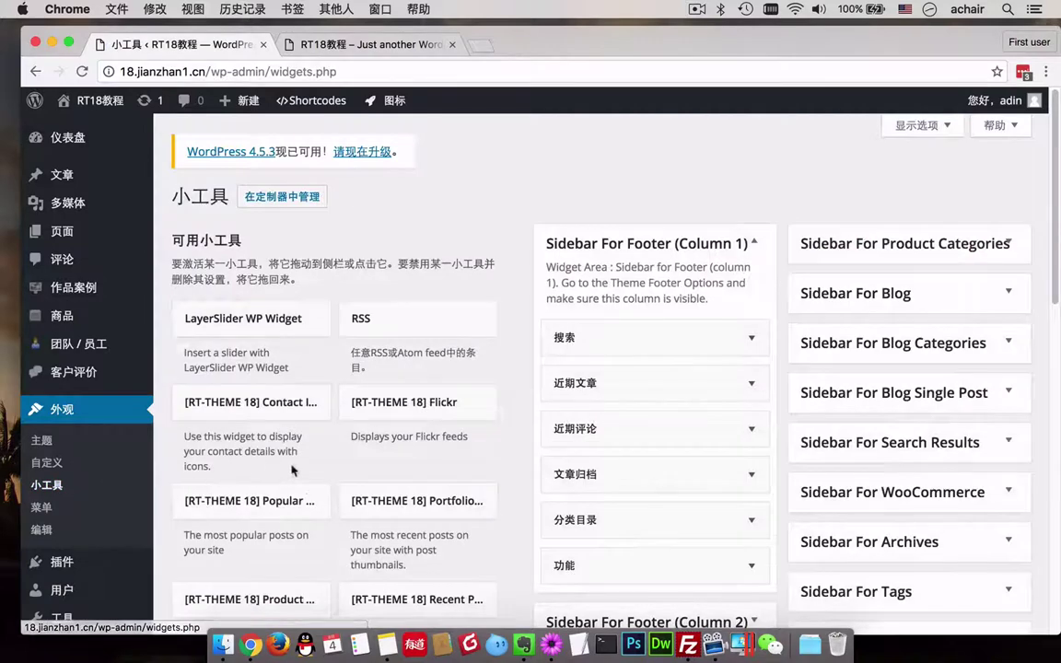
Look through the footer widget areas, checking the contents of Sidebar For Footer (Column 2).
scroll(624, 376, down, 2)
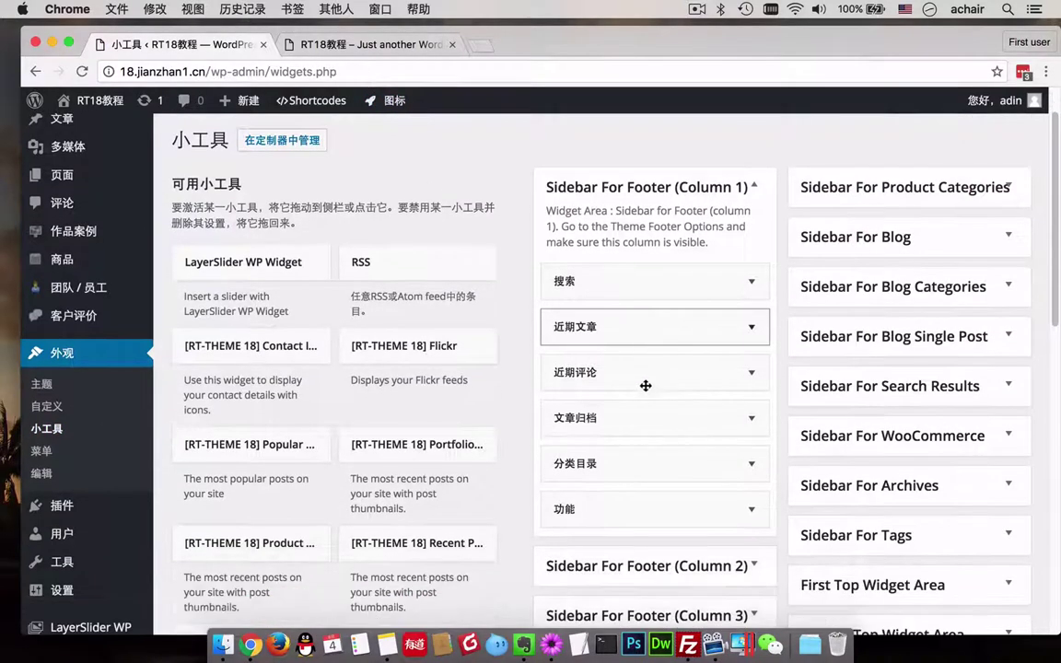
scroll(757, 358, down, 3)
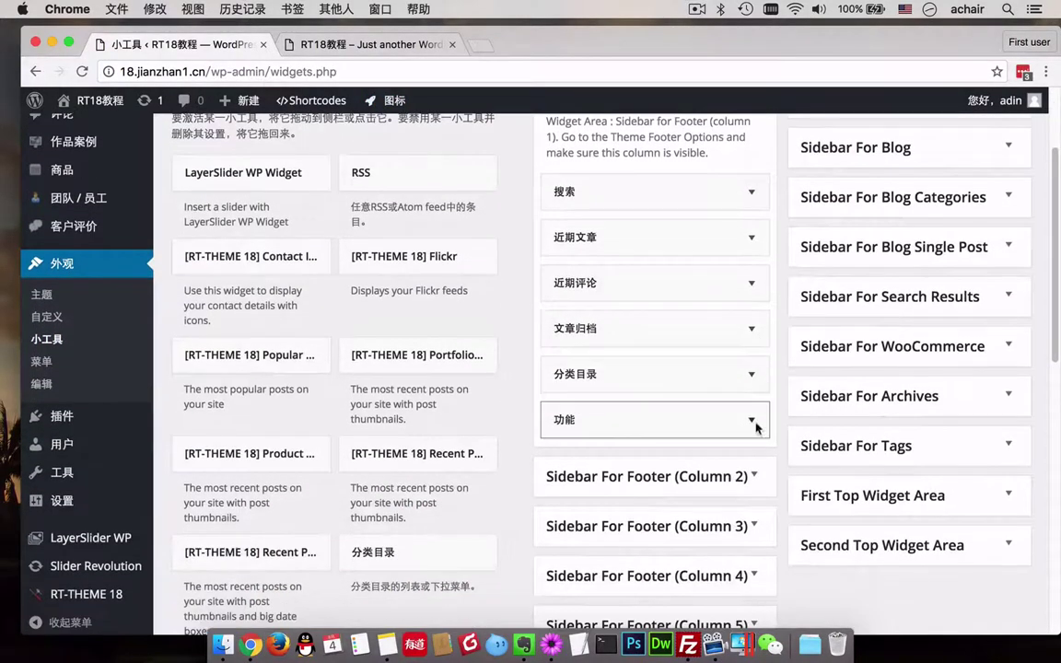
click(748, 477)
click(749, 478)
scroll(752, 369, up, 4)
Delete the 搜索, 近期文章 and 近期评论 widgets from Sidebar For Footer (Column 1).
click(752, 326)
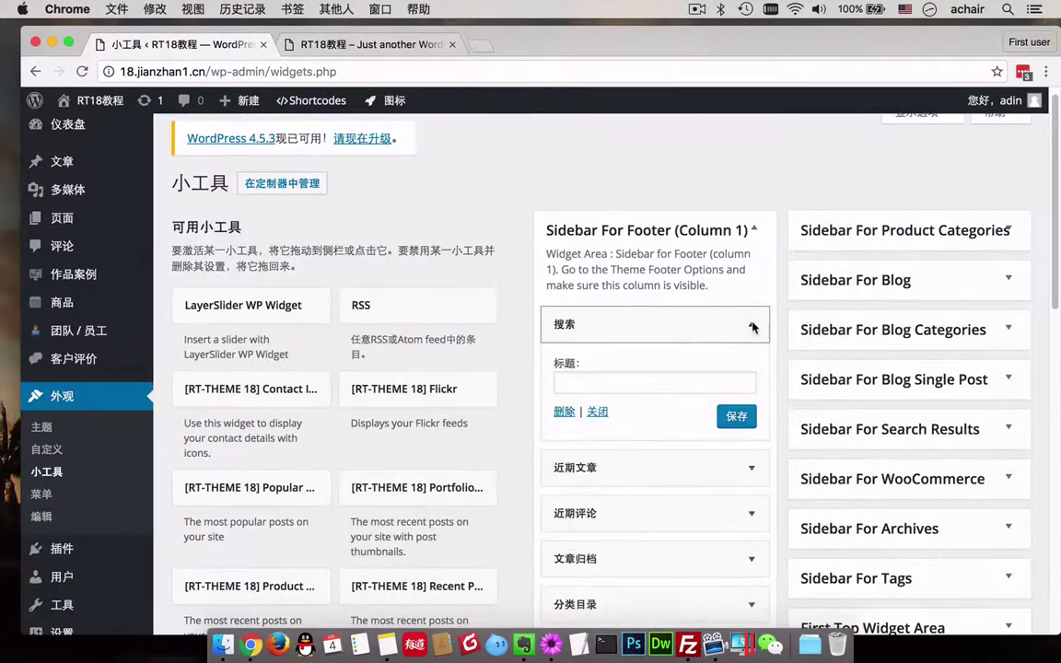
click(559, 413)
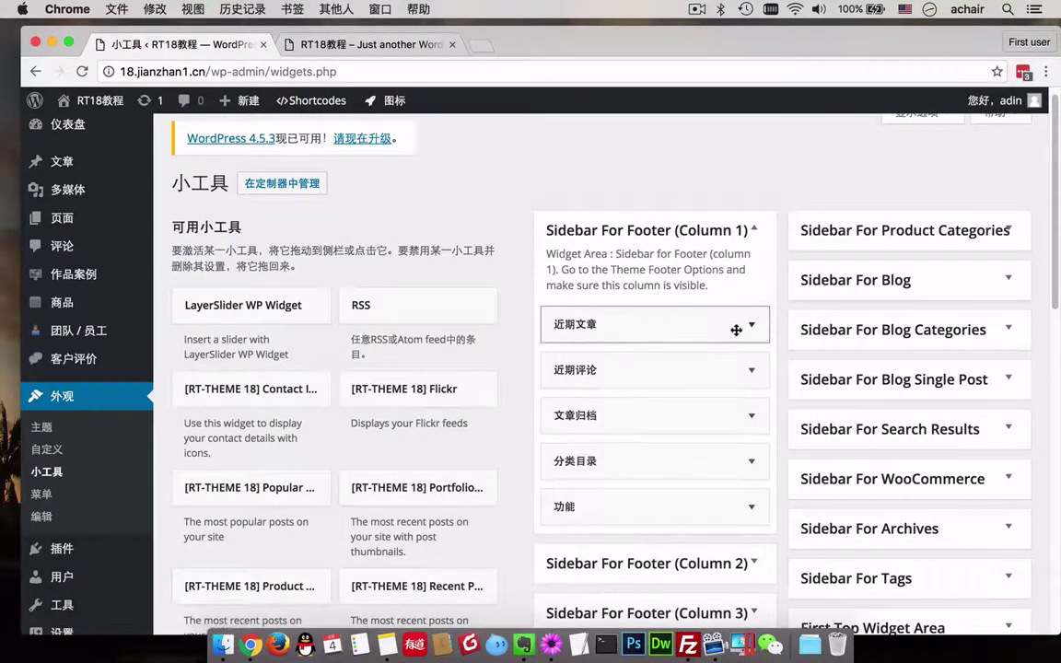
click(736, 328)
click(562, 472)
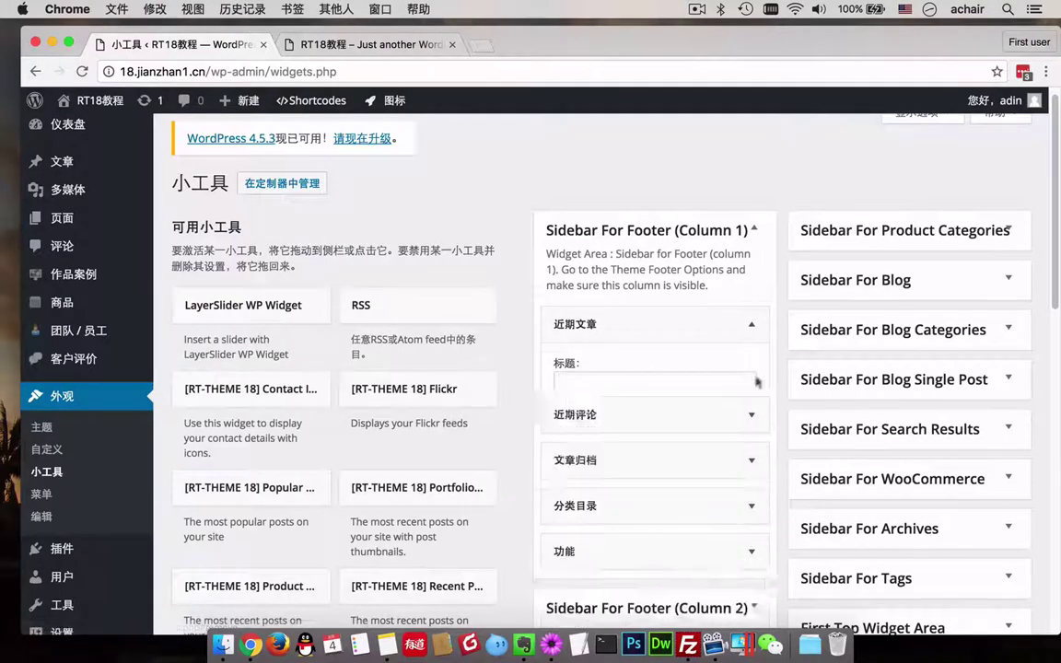
click(751, 334)
click(561, 446)
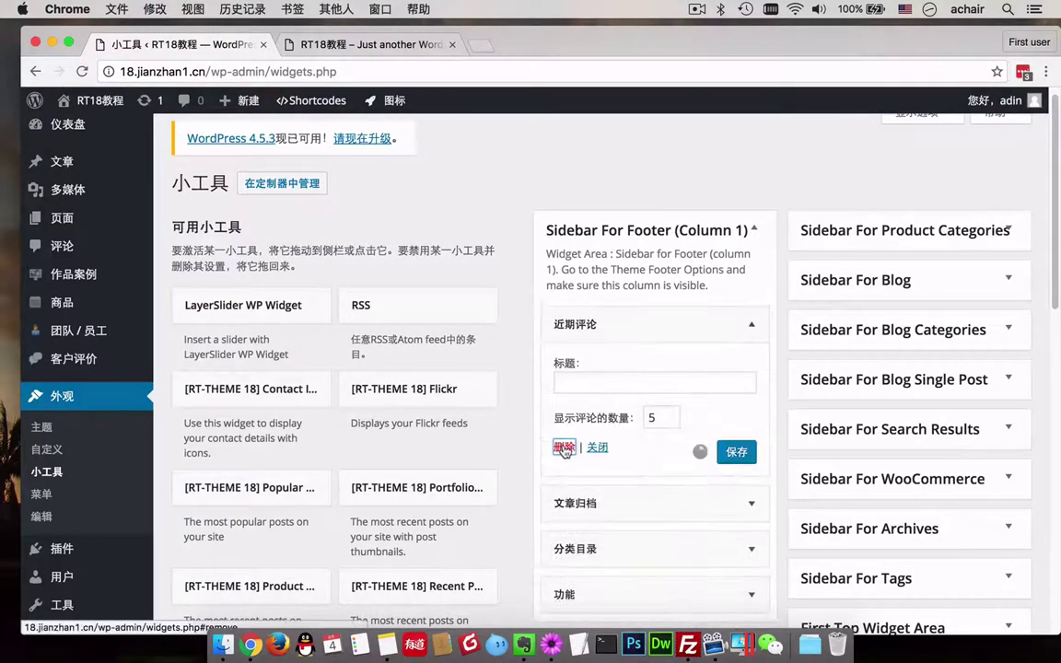
Delete the 文章归档, 分类目录 and 功能 widgets from Sidebar For Footer (Column 1).
click(750, 336)
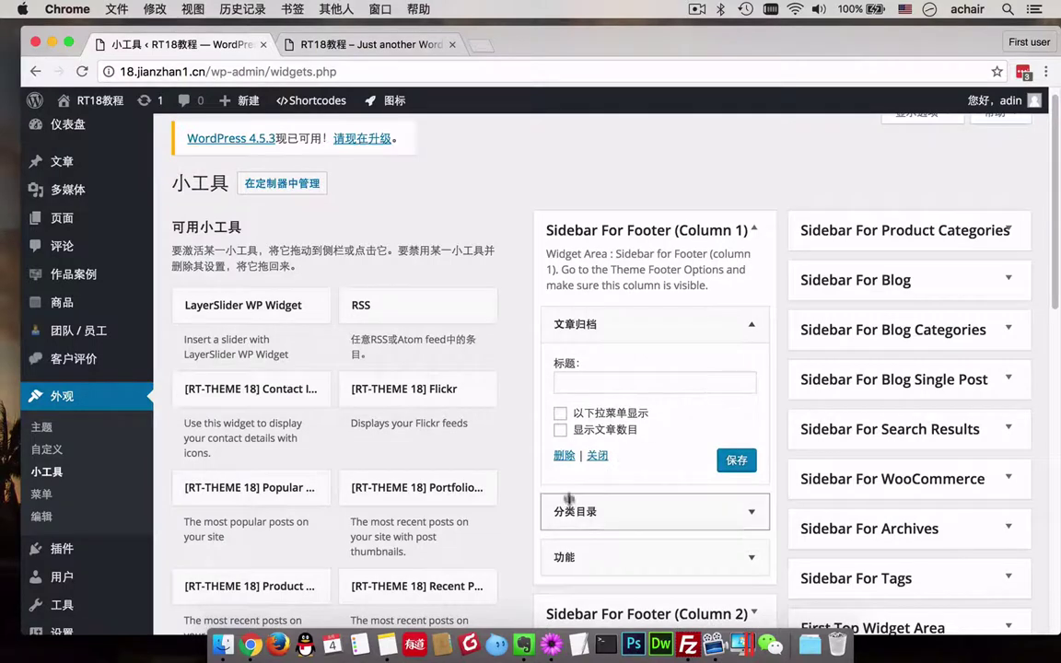
click(562, 455)
click(736, 330)
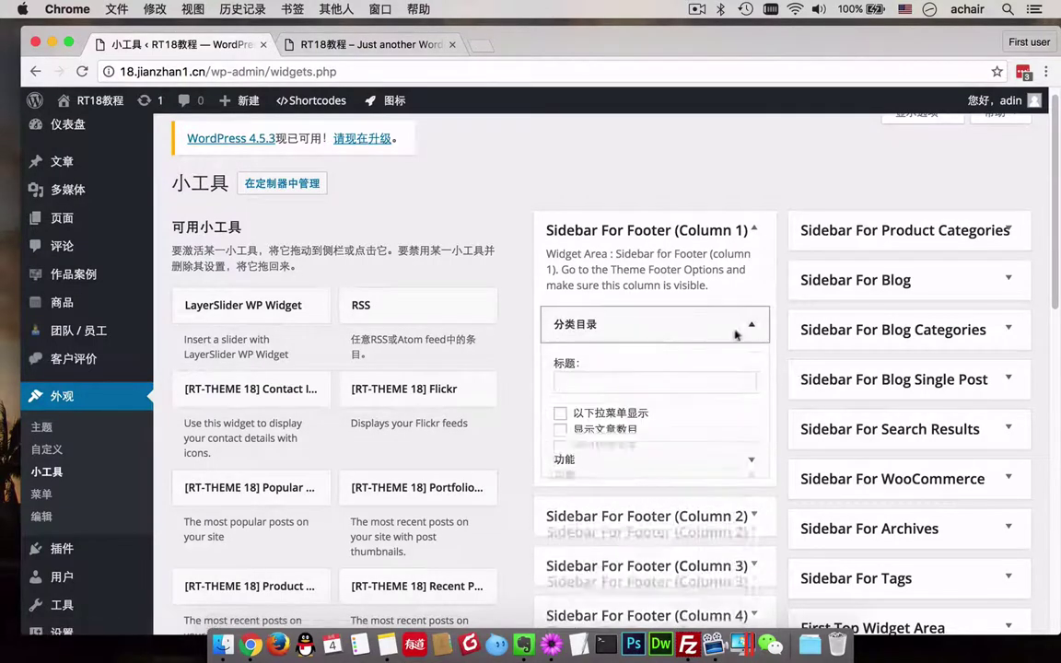
click(563, 473)
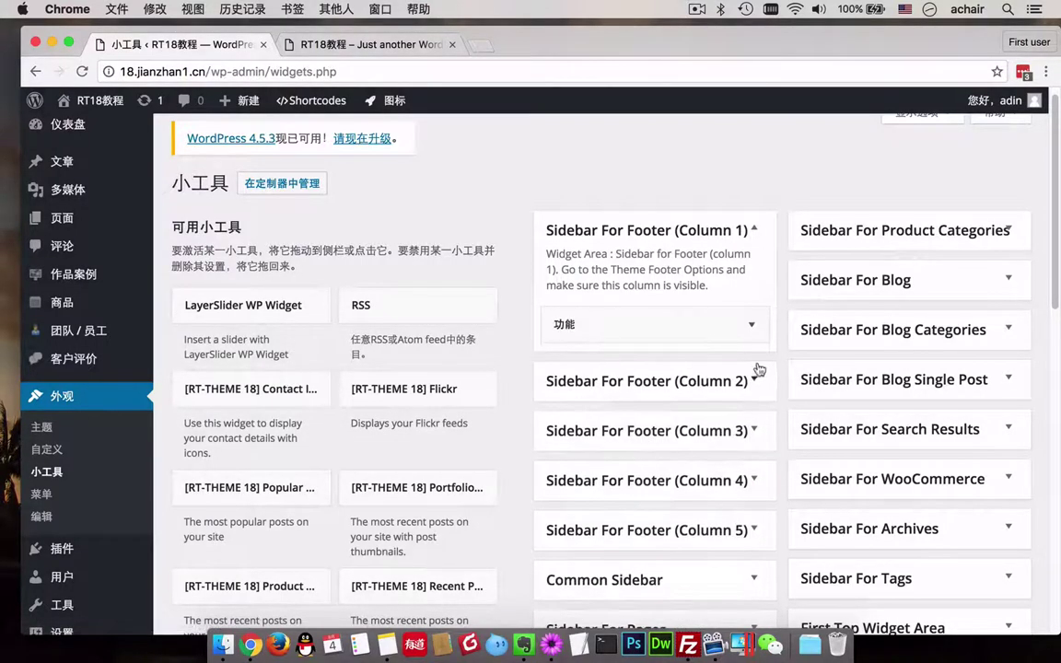
click(752, 324)
click(563, 410)
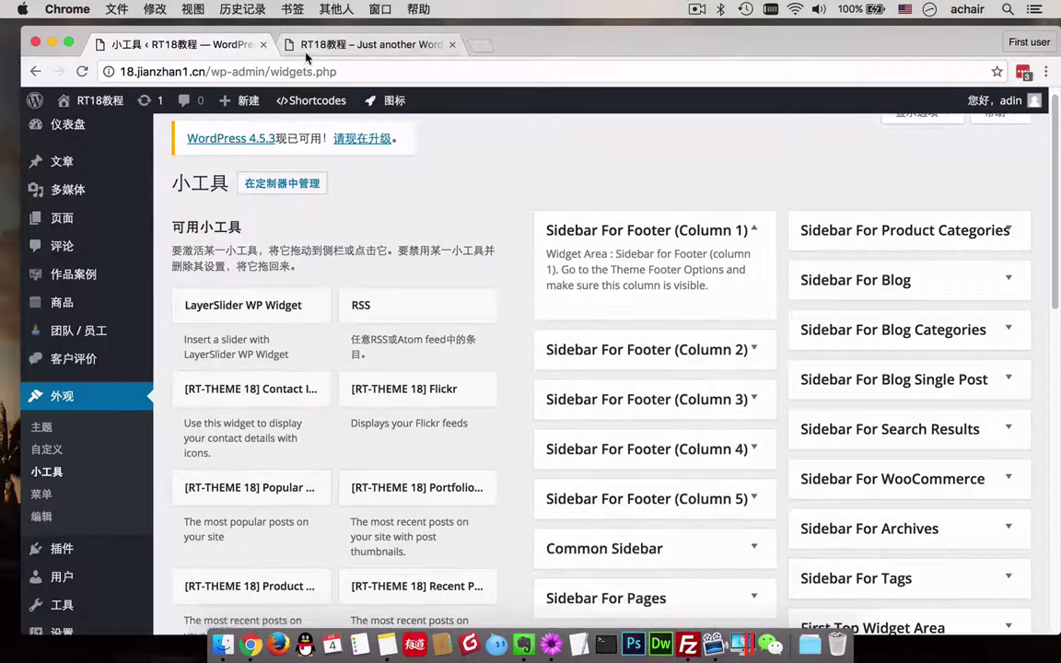
Reload the live site's front page and check its footer area without the Column 1 widgets.
click(305, 50)
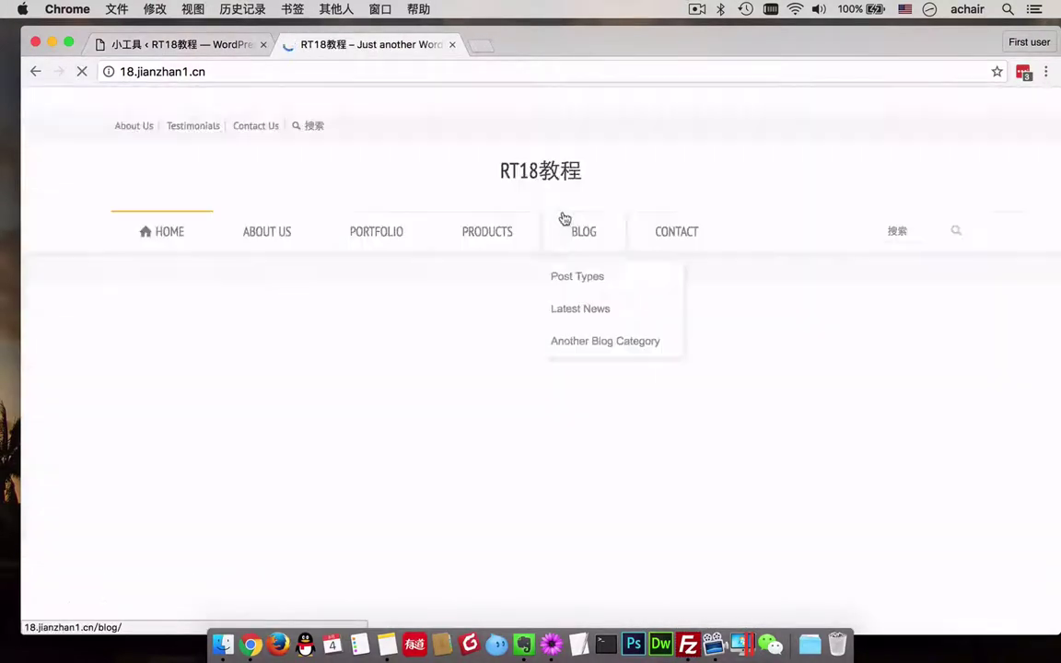
scroll(419, 502, down, 2)
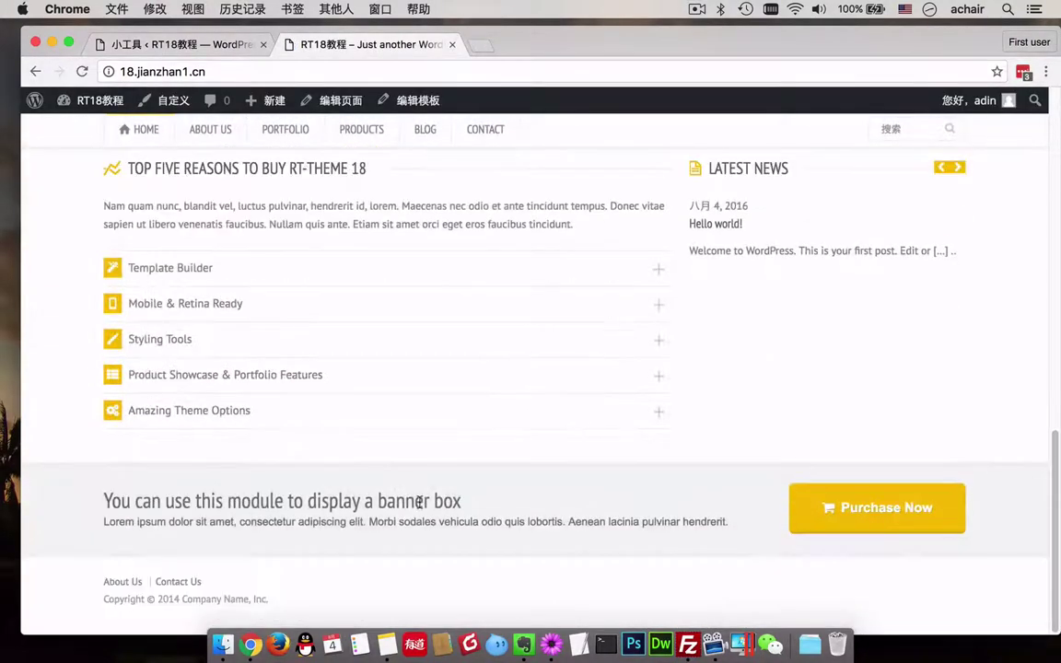
scroll(318, 201, up, 20)
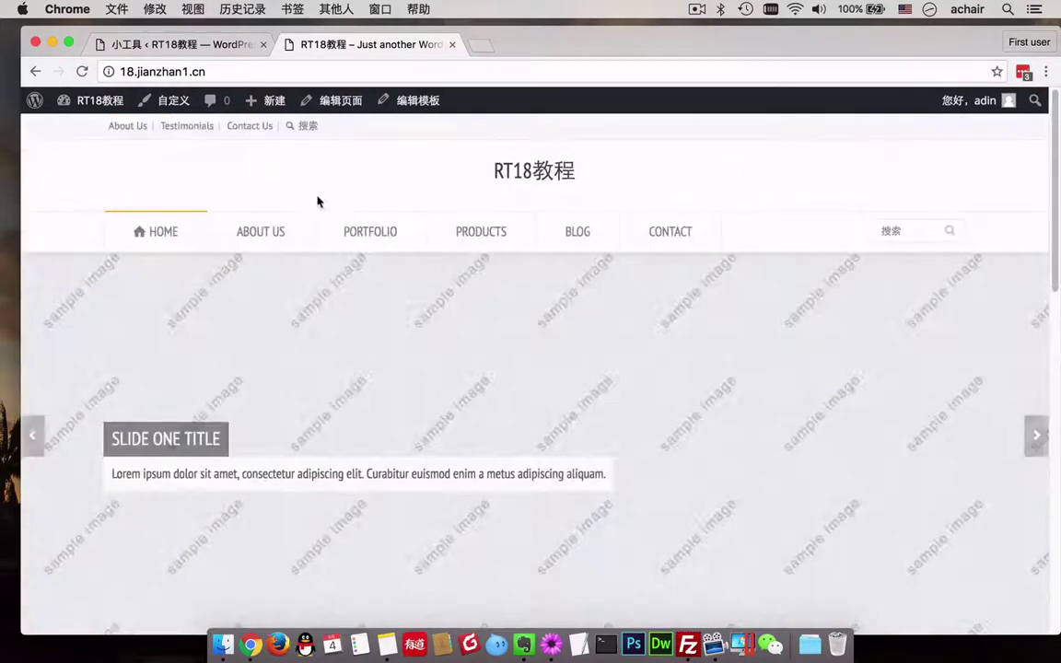
View the About Us and Portfolio pages, and filter the portfolio items by Portfolio Category 2.
mouse_move(259, 230)
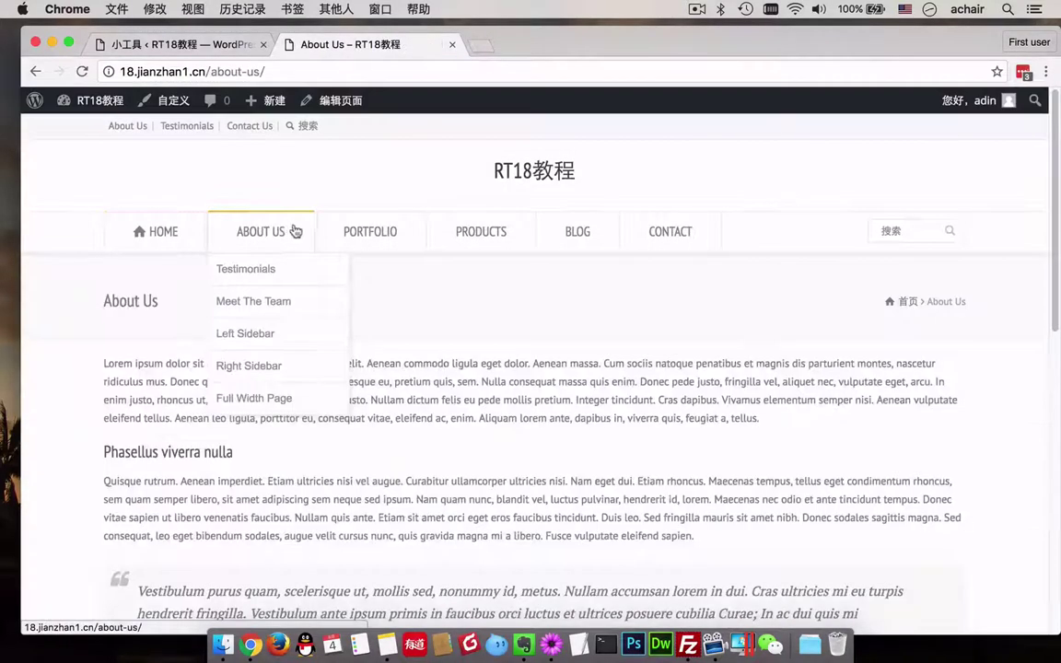
click(352, 231)
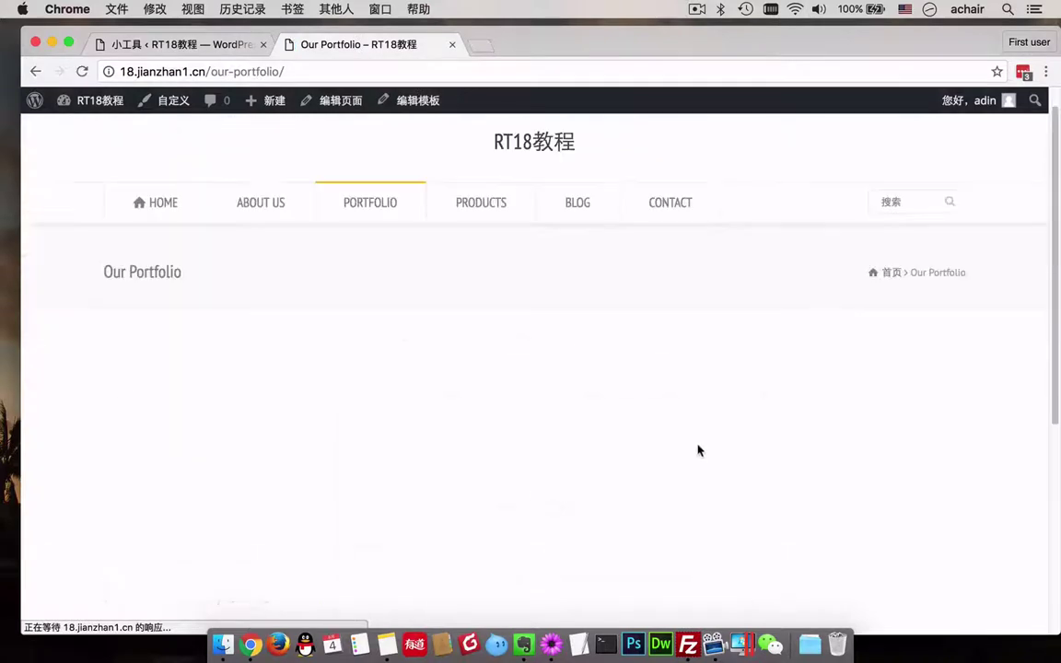
scroll(698, 448, down, 5)
scroll(598, 405, up, 5)
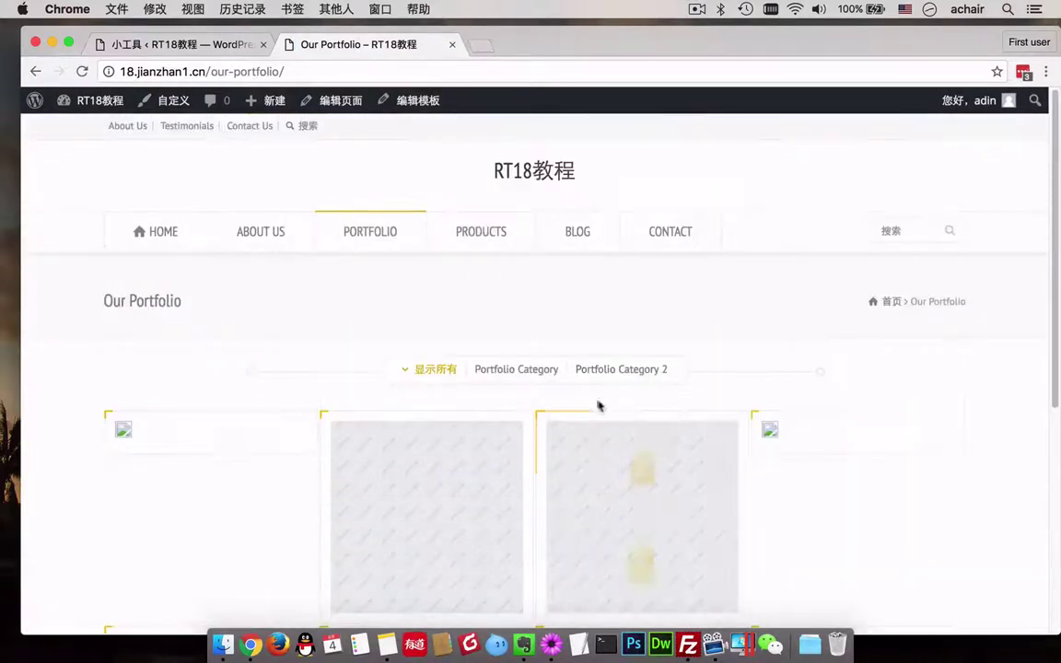
click(645, 372)
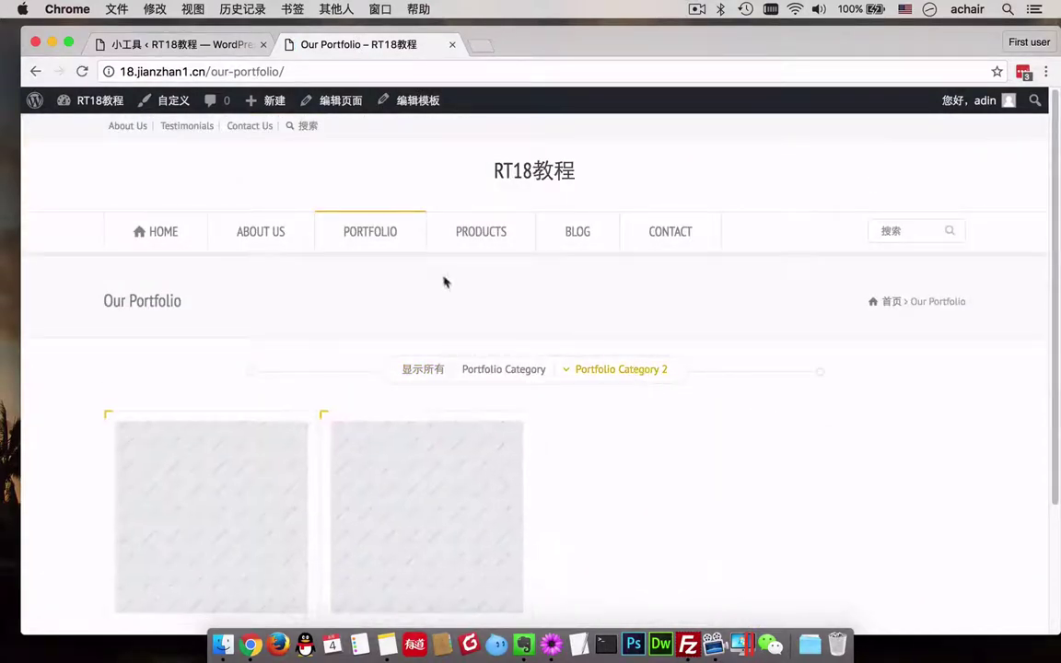
Open the Products page and view the product named Product With Single Image.
click(469, 235)
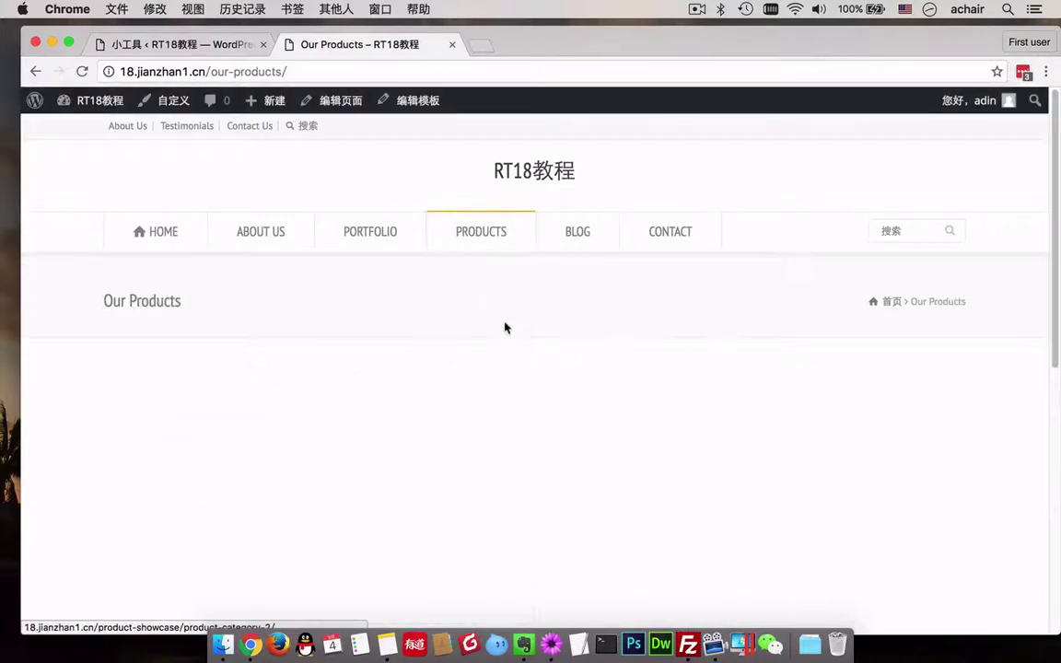
scroll(631, 419, down, 3)
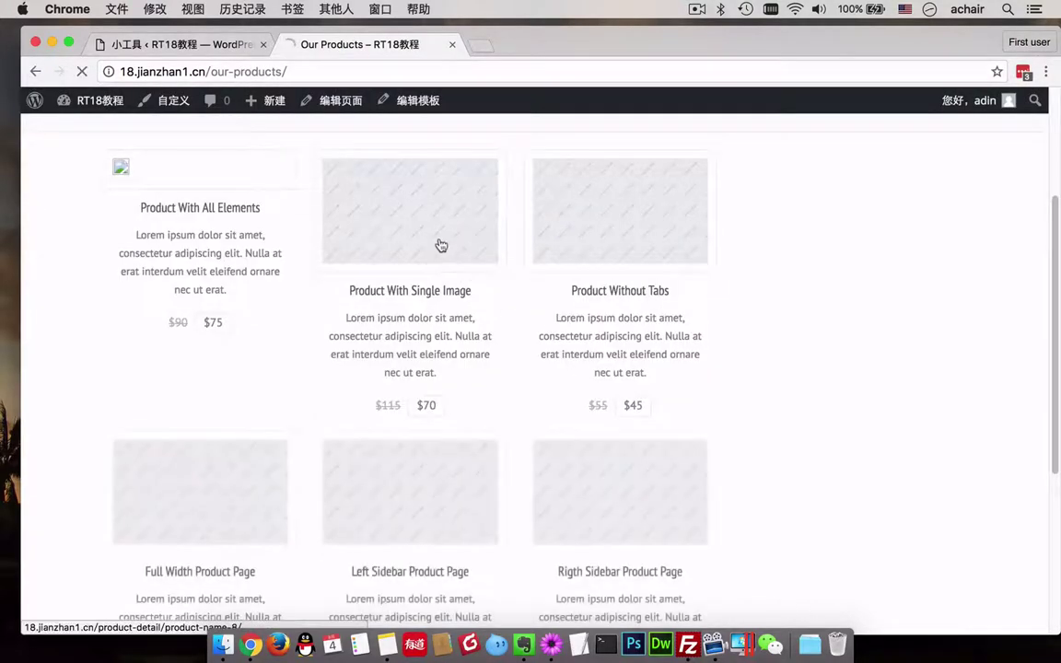
click(438, 244)
View the product's Free Tab 1 and 文档 content, and return to its 常规详情 details.
scroll(478, 368, down, 3)
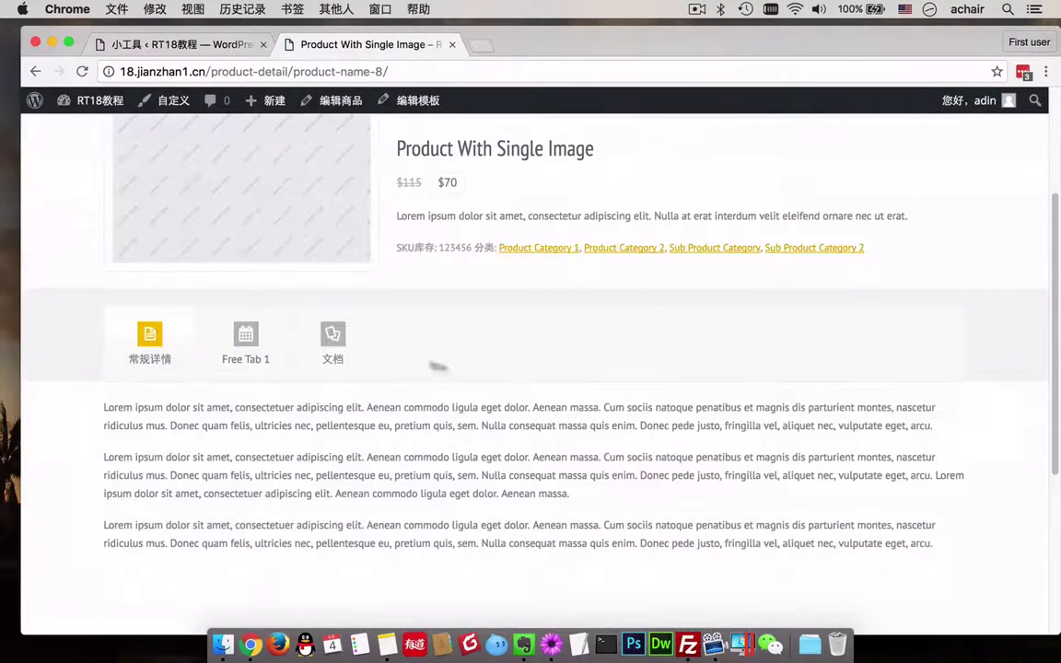
click(275, 342)
click(333, 337)
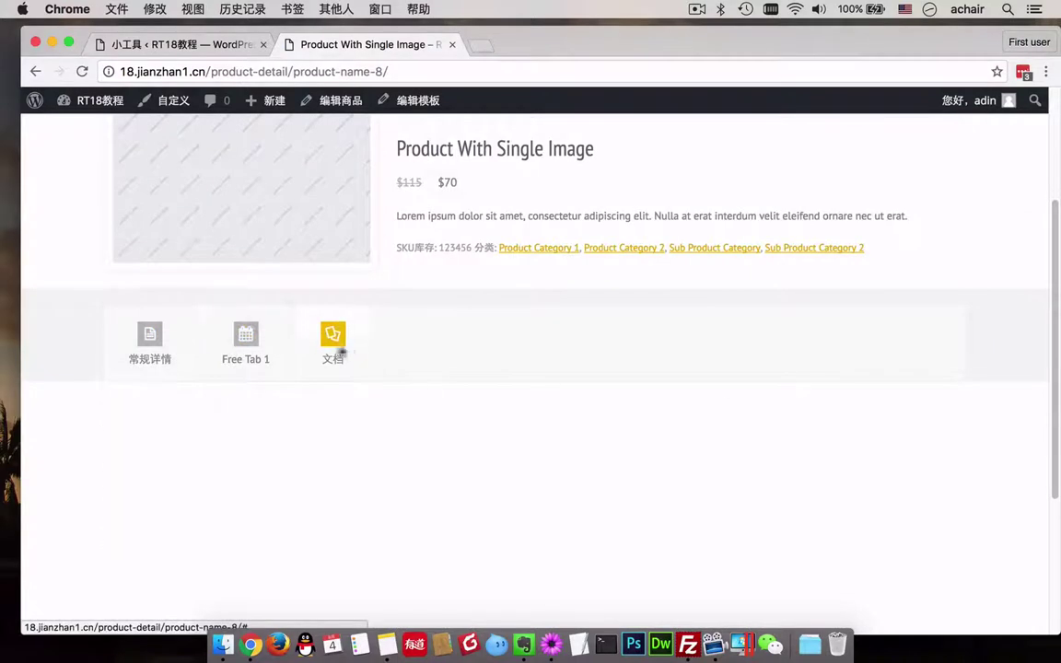
click(159, 350)
Examine the related products (相关产品) below the product details and advance their carousel to the next items.
scroll(586, 458, down, 5)
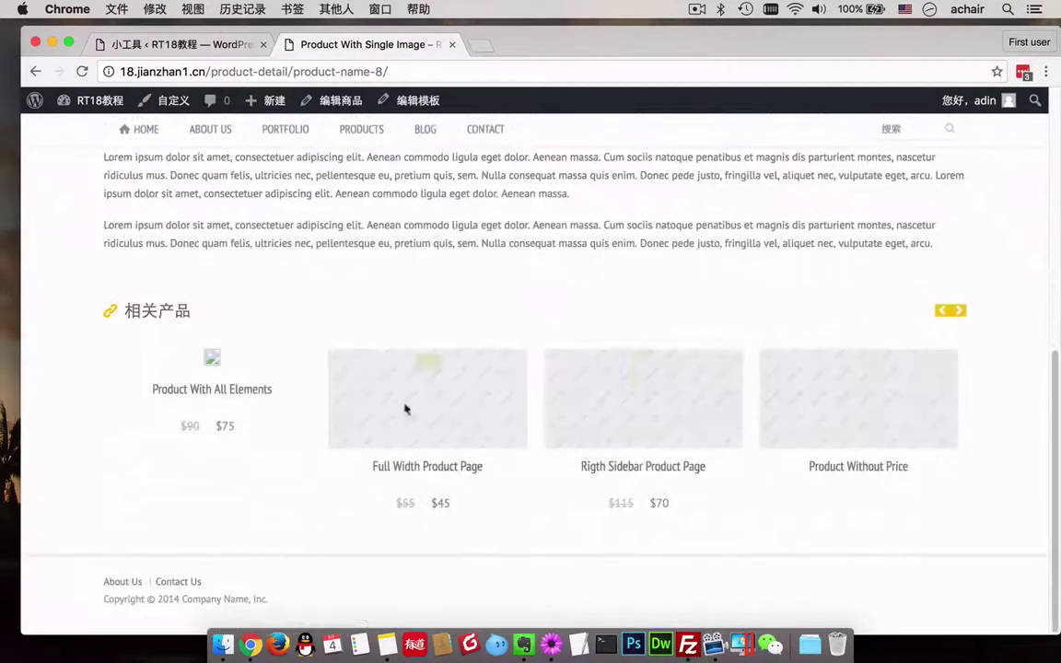
scroll(405, 407, up, 2)
click(959, 489)
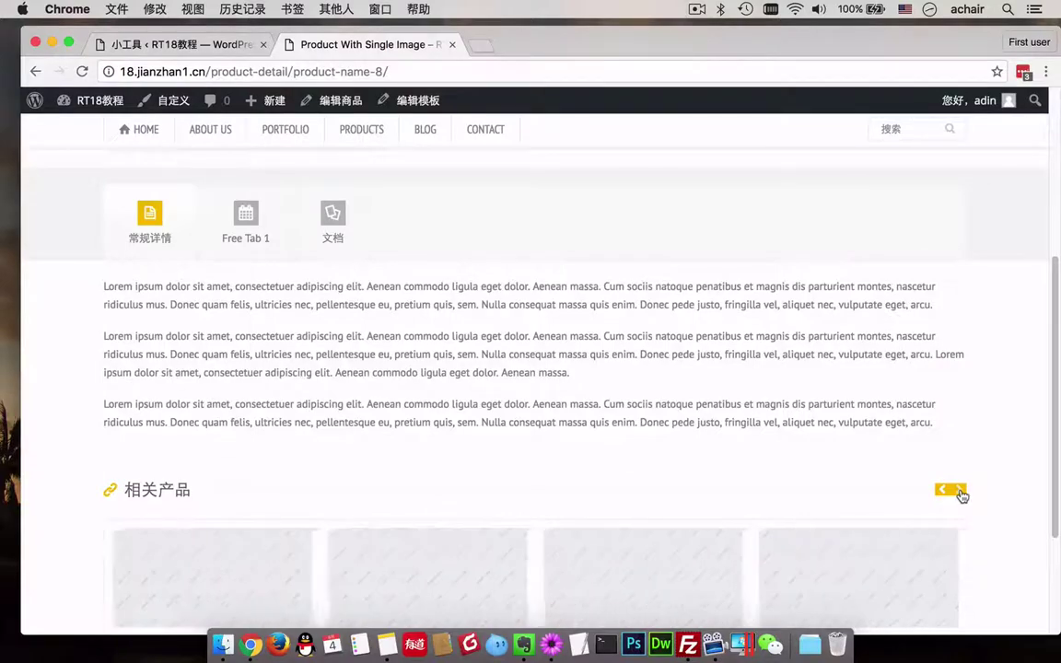